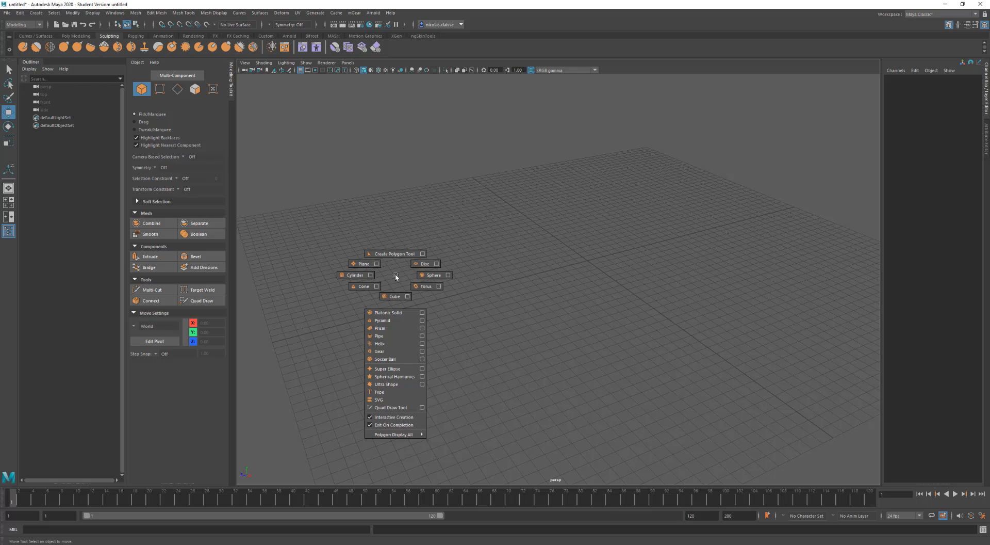
Step: Create a polygon cube about 6.9 units wide and duplicate it three times in an evenly spaced row along Z
shift+drag(401, 280, 407, 293)
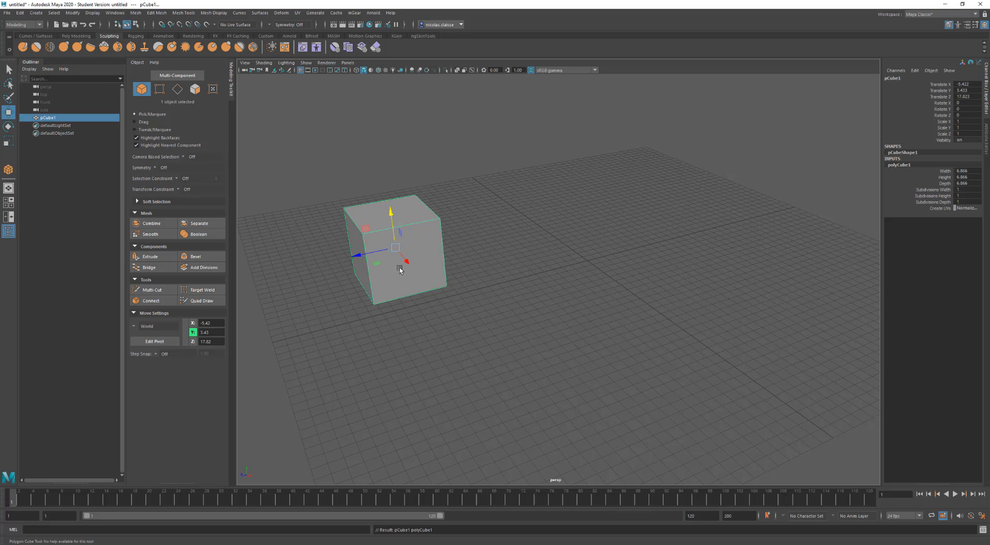
key(ctrl+d)
drag(365, 252, 573, 236)
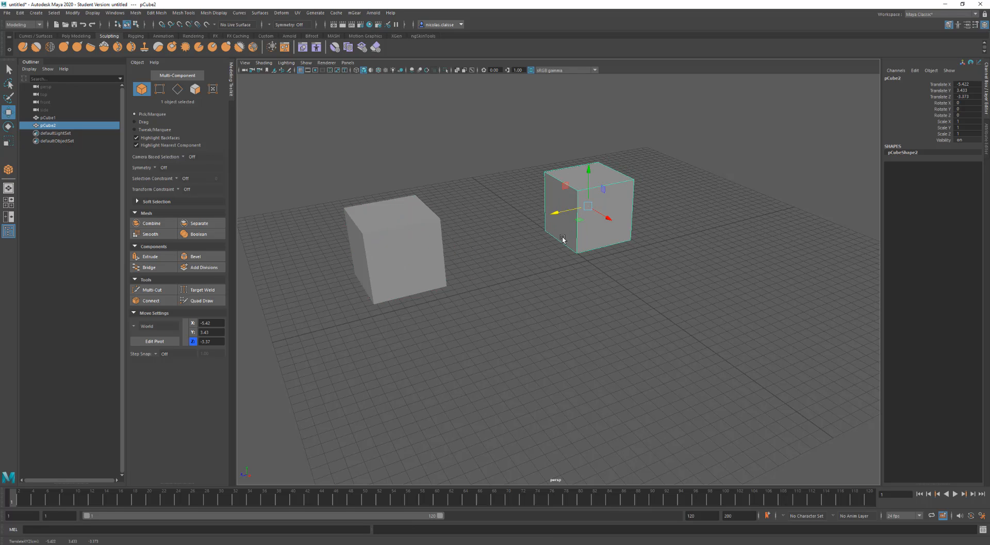
key(shift+d)
key(shift+d)
scroll(716, 252, down, 3)
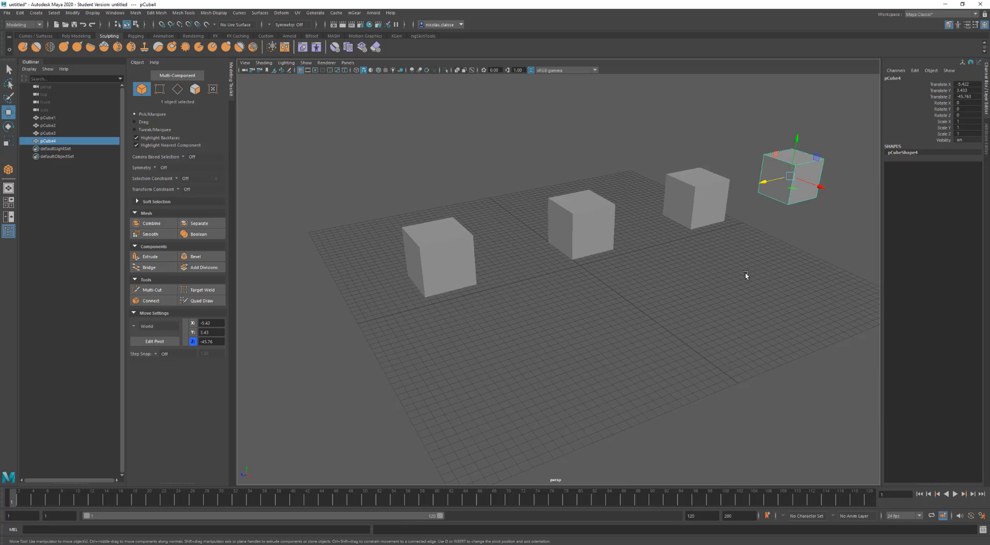
alt+middle_drag(747, 274, 658, 303)
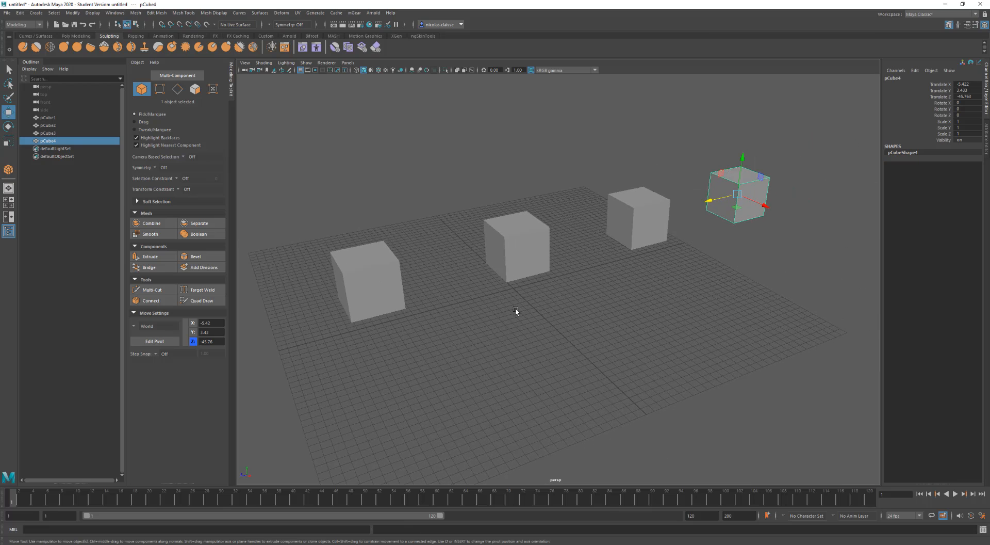
Step: Try raising three top vertices of the third cube in the row, and undo the move
click(504, 259)
click(394, 282)
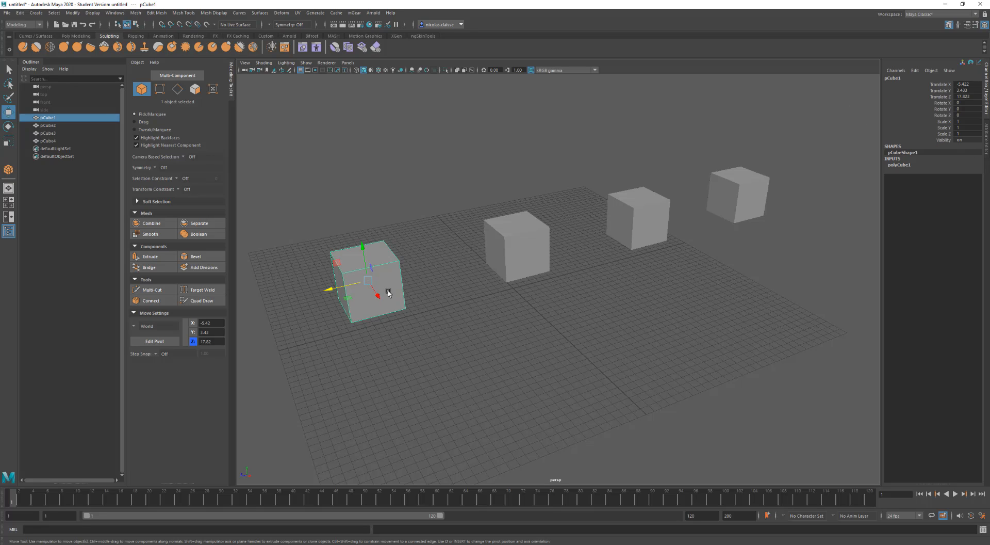
click(516, 244)
click(632, 247)
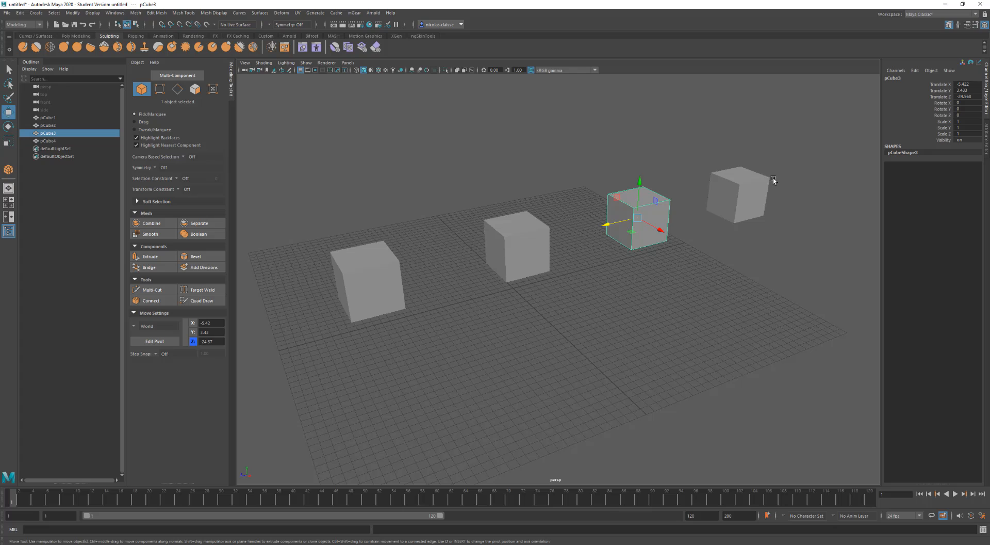
right_drag(624, 208, 581, 213)
drag(604, 187, 695, 209)
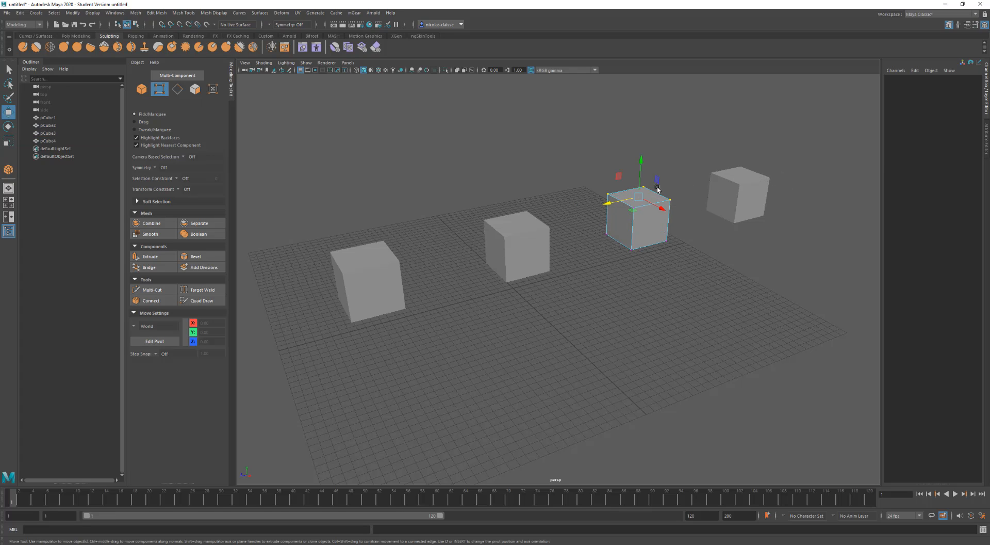
drag(639, 178, 634, 159)
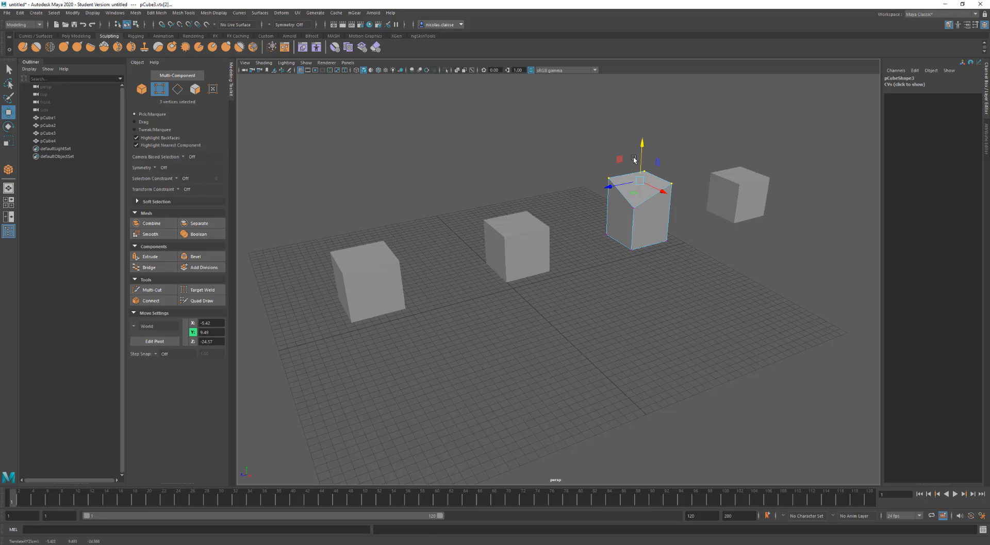
key(ctrl+z)
Step: Open the Move tool's Smart Duplicate Settings and smart-duplicate the first cube about 11.9 units along X
click(382, 277)
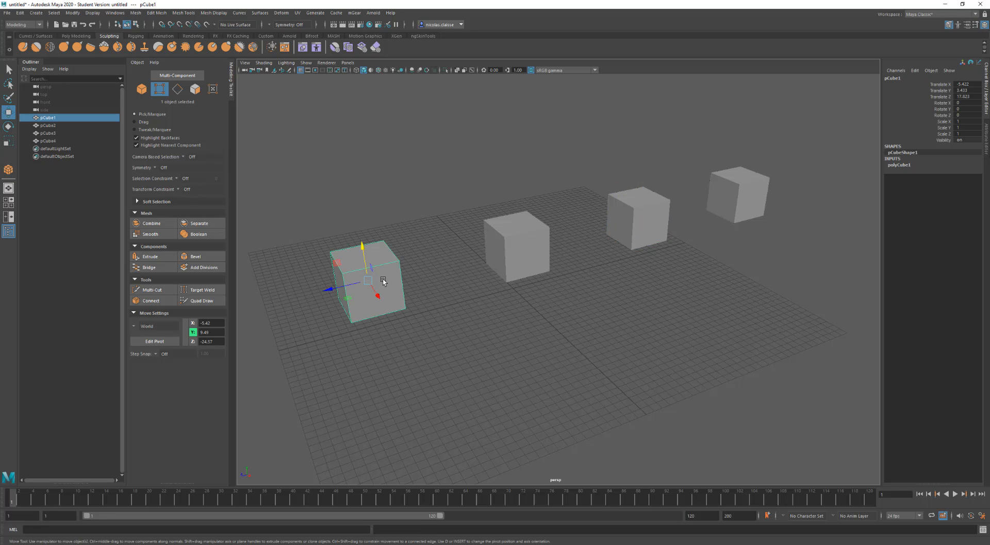
alt+drag(334, 325, 365, 331)
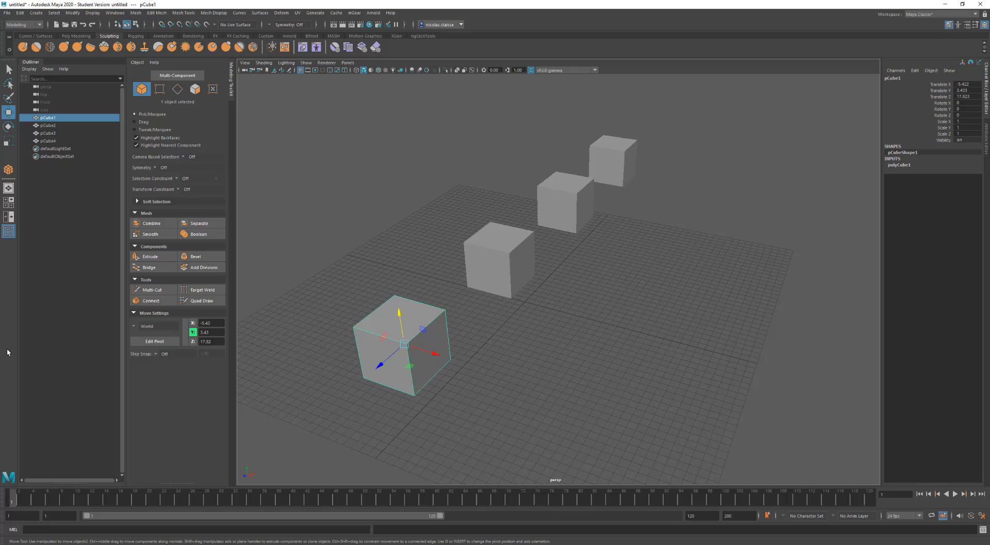
double_click(9, 114)
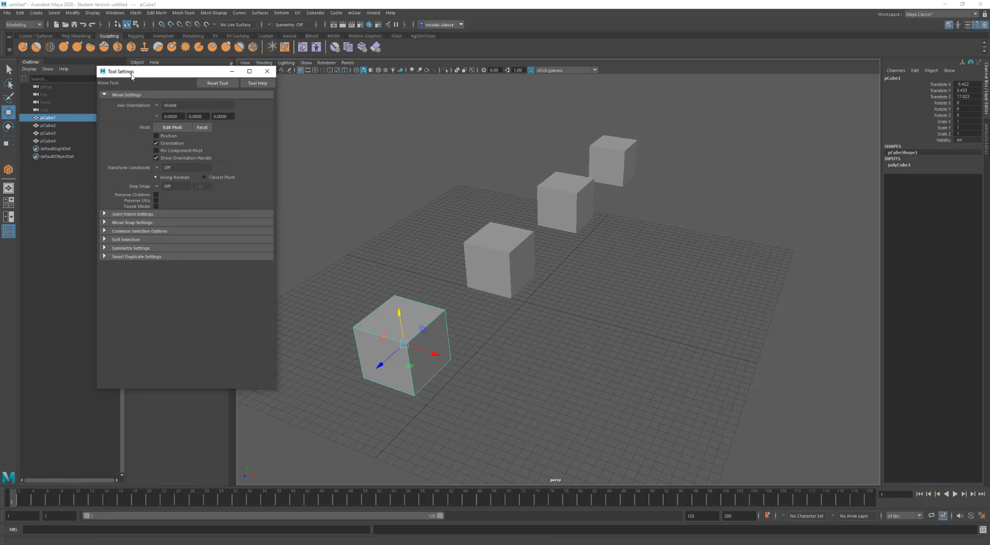
click(143, 257)
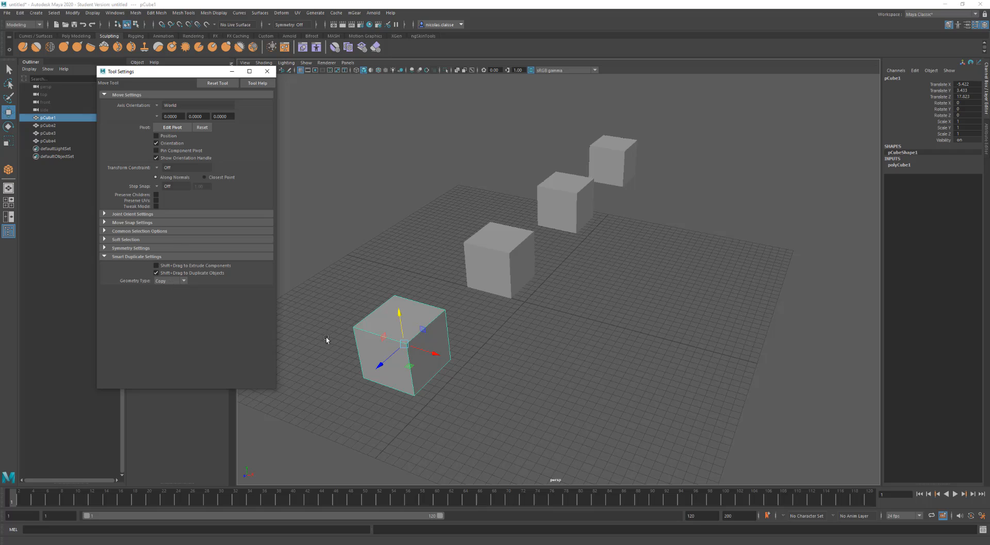
shift+drag(436, 354, 518, 377)
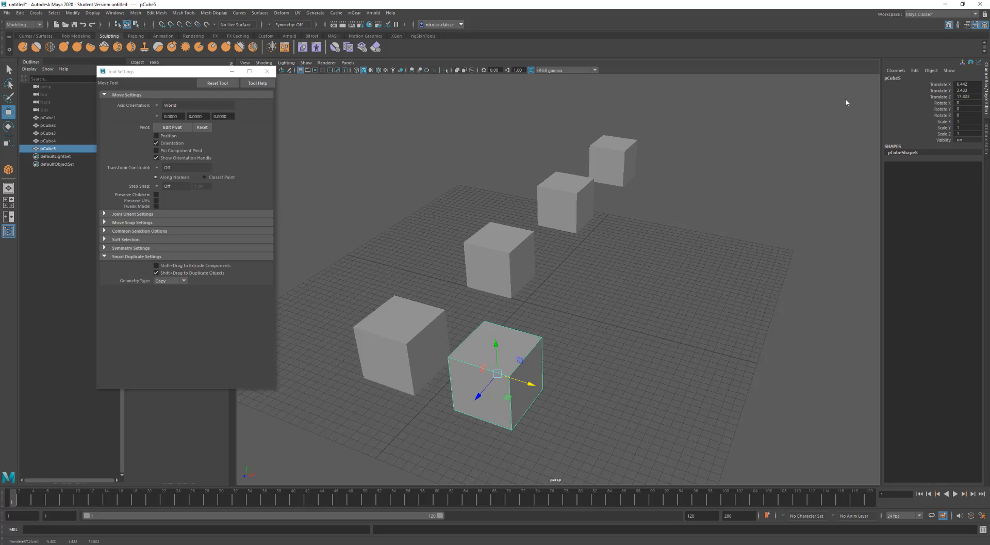
Step: Set the smart duplicate geometry type to Instance and create an instance of the first cube along negative X
click(509, 277)
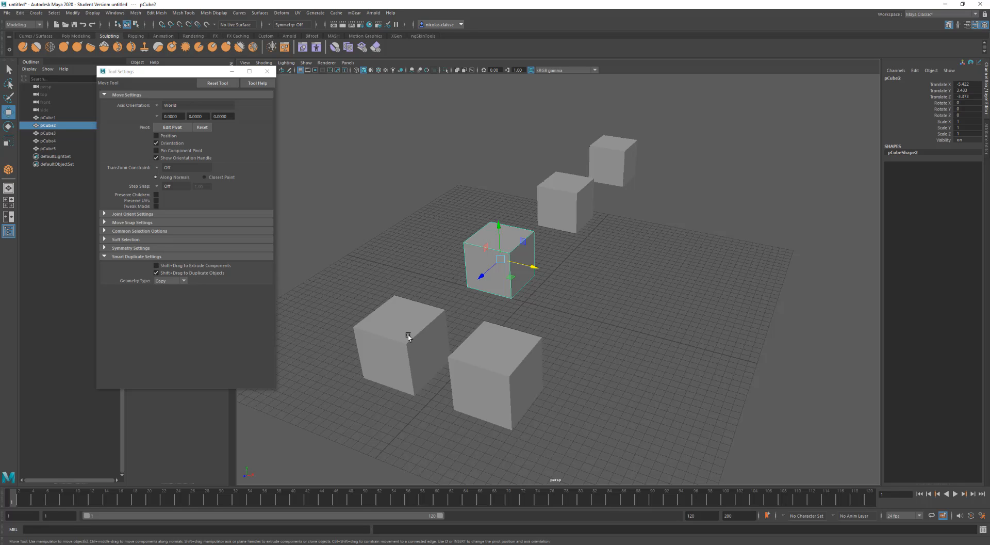
click(408, 337)
click(170, 280)
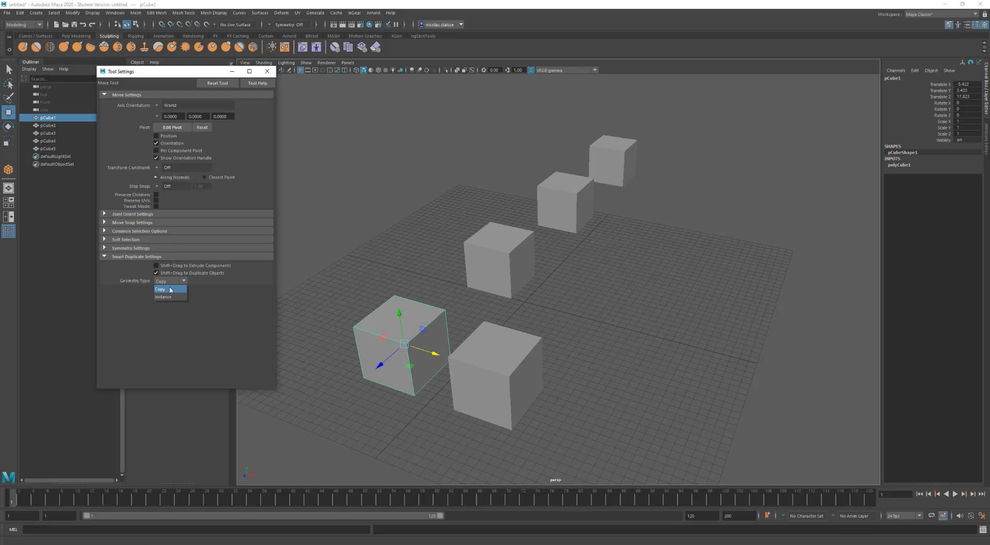
click(169, 295)
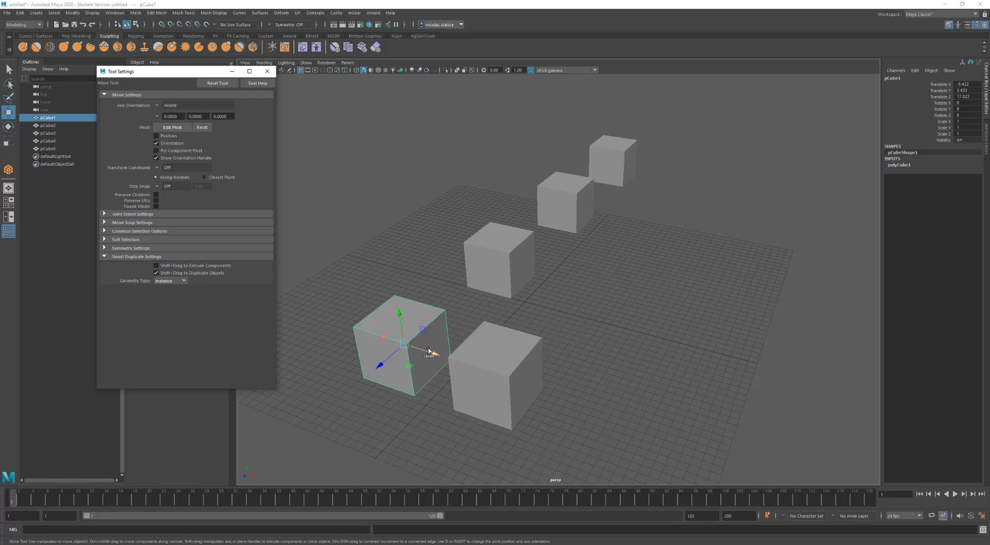
shift+drag(431, 350, 339, 331)
Step: Raise the first cube's top face and push its front face inward along Z to edit both instances together
click(396, 332)
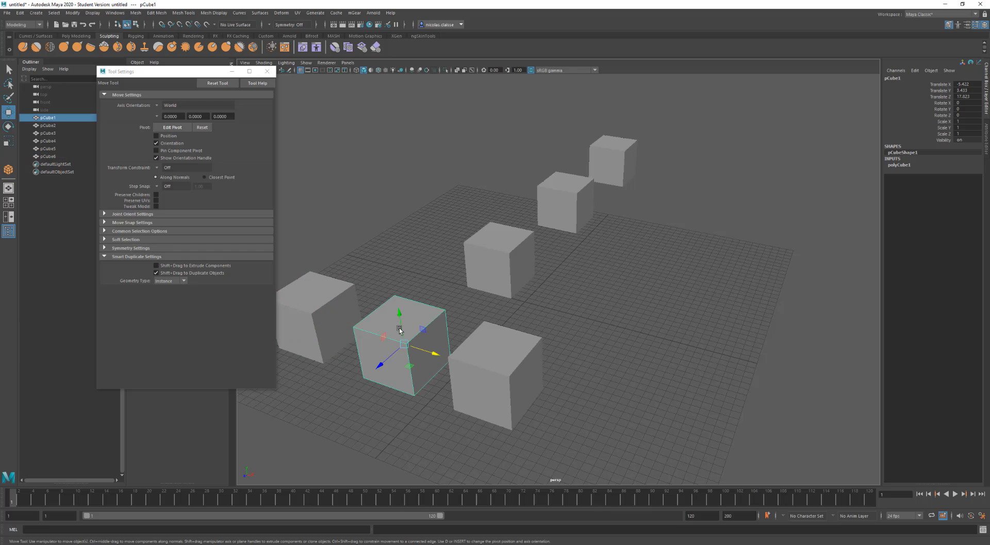
right_drag(395, 331, 394, 324)
click(394, 324)
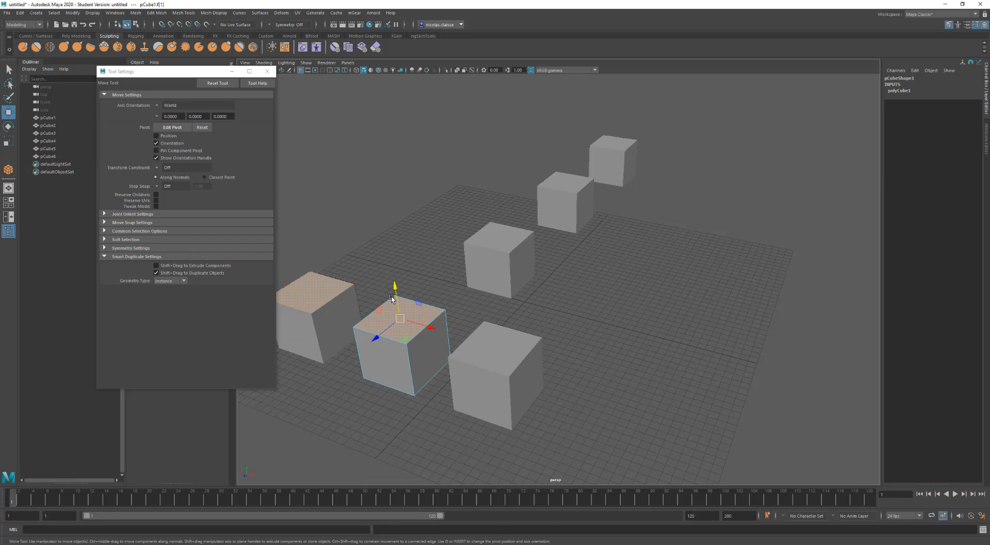
mouse_move(395, 287)
mouse_down()
mouse_move(395, 314)
mouse_move(388, 279)
mouse_up()
alt+middle_drag(385, 335, 437, 316)
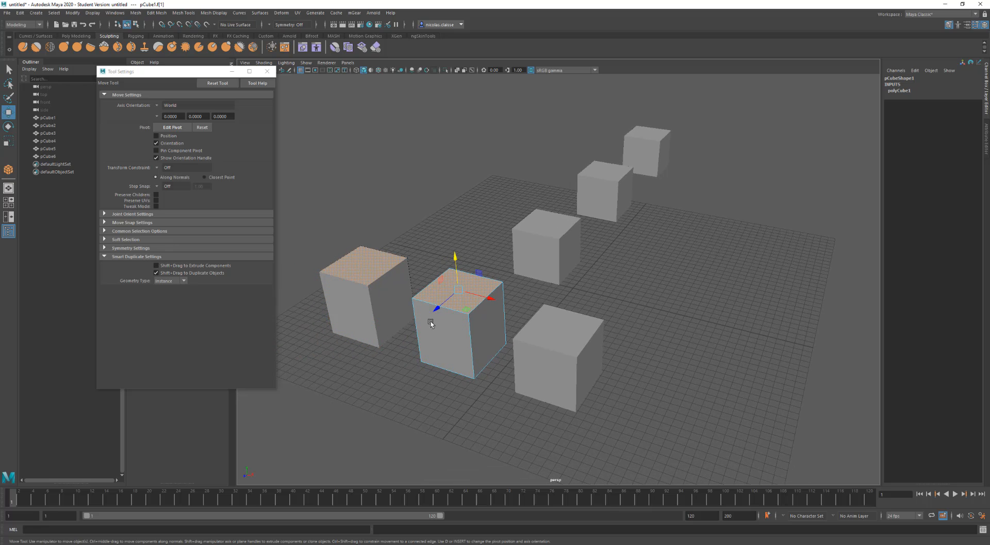
alt+drag(431, 323, 432, 321)
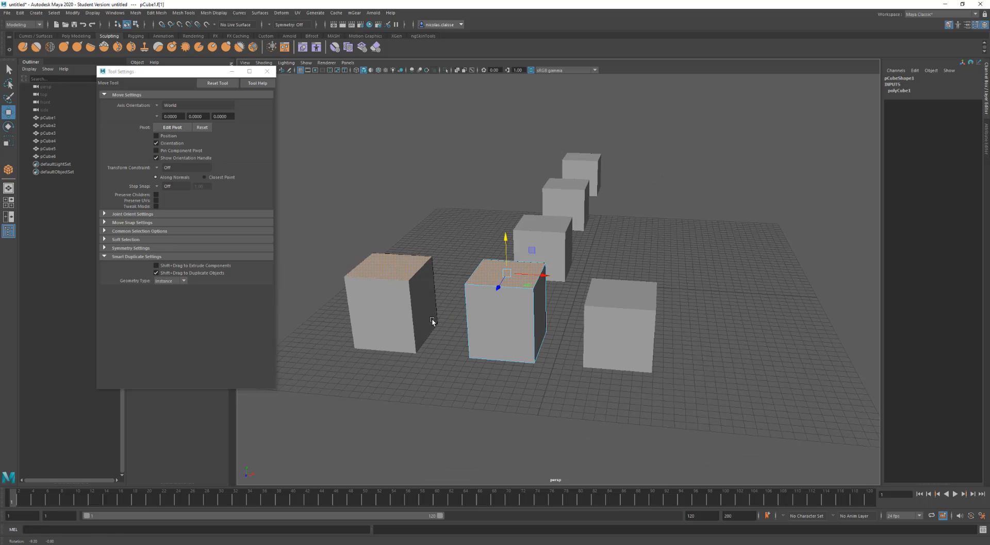
click(480, 318)
drag(493, 339, 498, 311)
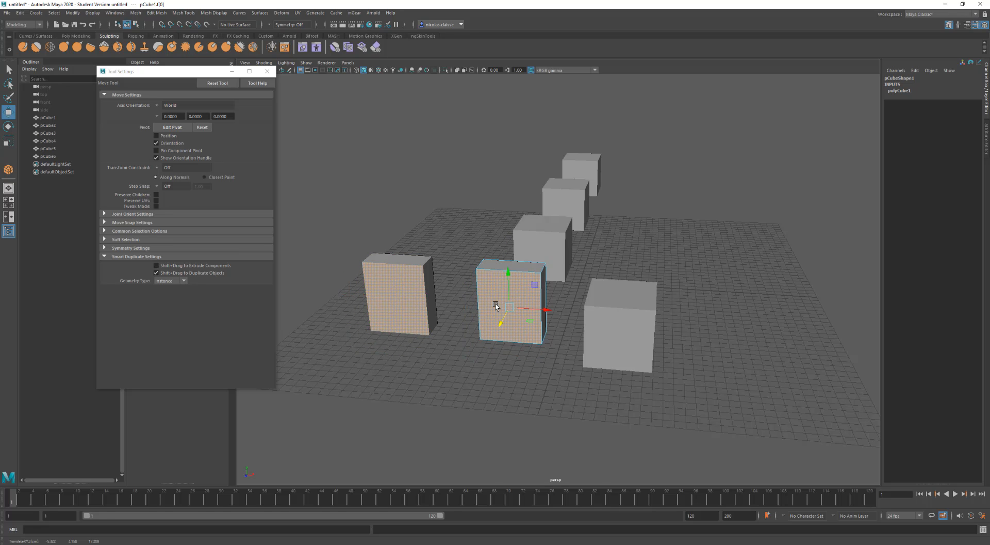
scroll(496, 308, up, 2)
scroll(495, 307, down, 2)
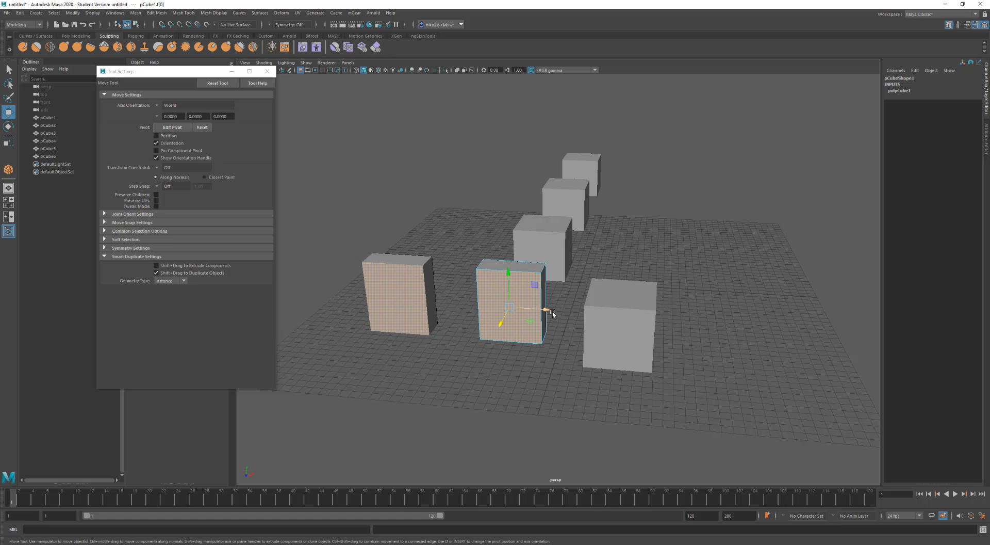
Step: Return to object mode and delete all cubes from the scene
right_drag(504, 294, 599, 200)
drag(714, 395, 346, 87)
key(Delete)
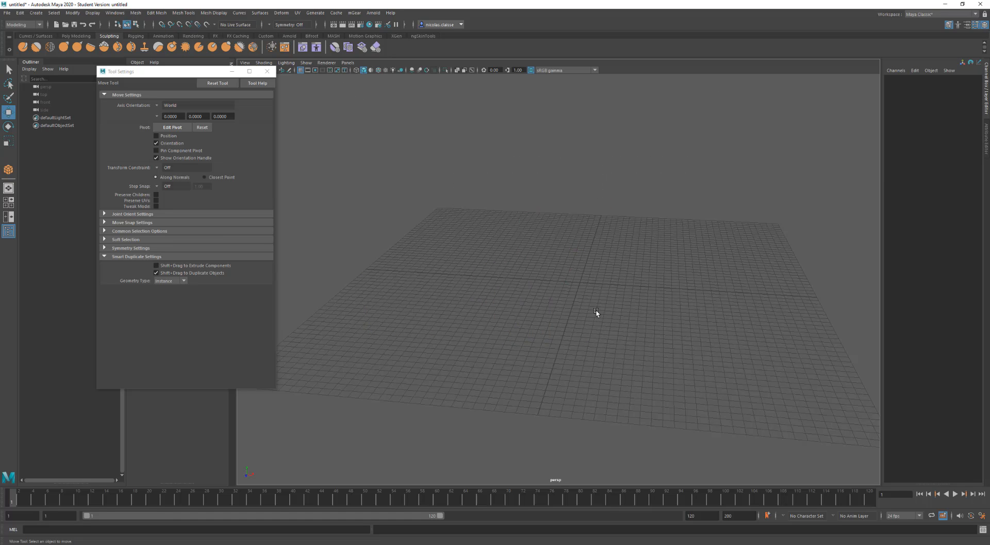
Step: Create a flat polygon box 12 wide, 1 high and 2 deep, extending along X beside the grid centre
shift+right_click(586, 292)
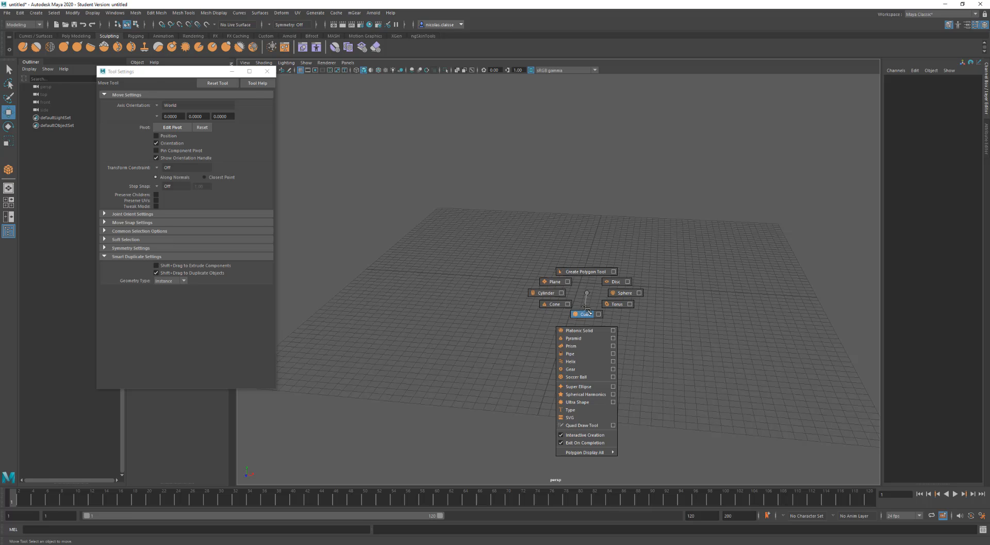
click(585, 312)
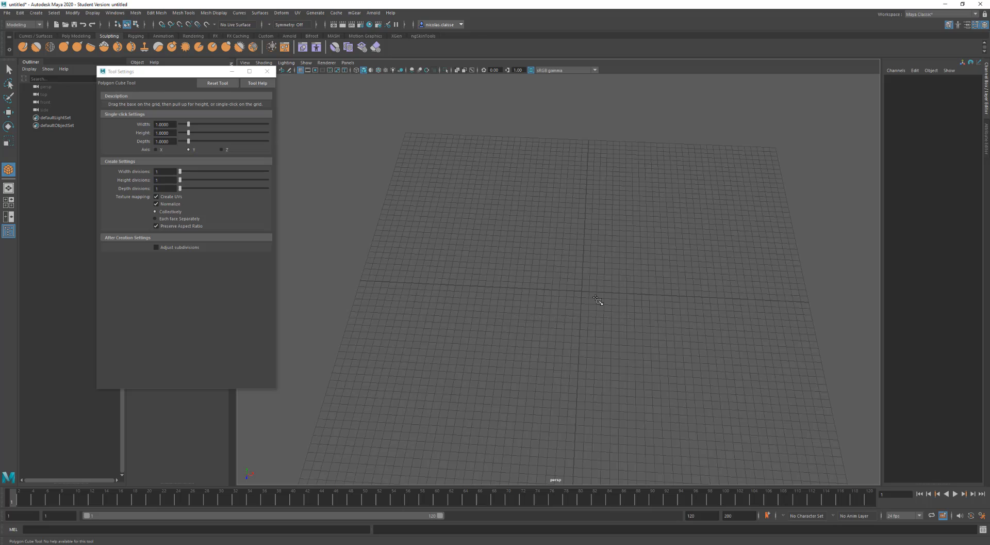
mouse_move(597, 298)
mouse_down()
mouse_move(688, 299)
mouse_move(670, 292)
mouse_up()
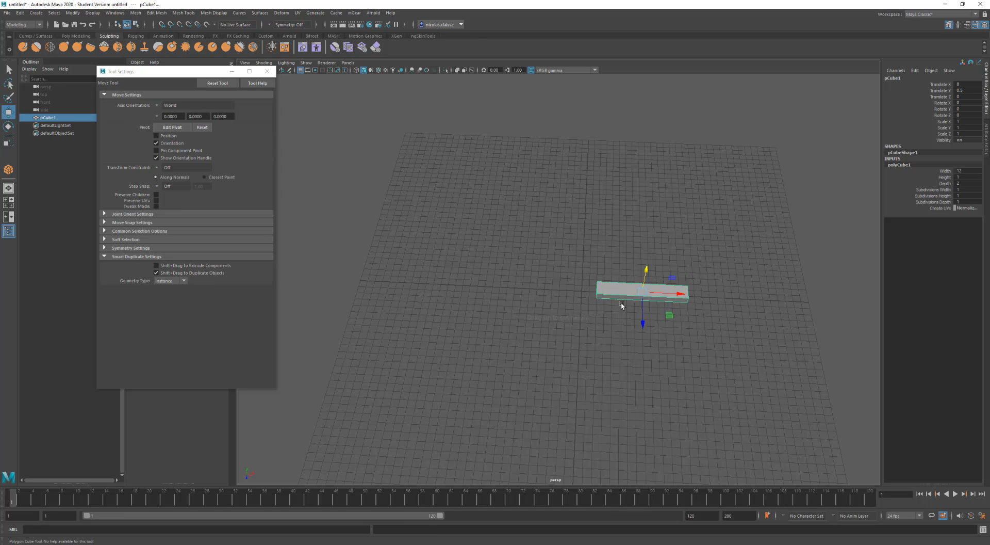
Step: Move the box's pivot beyond its inner end, onto the centre of the grid
key(d)
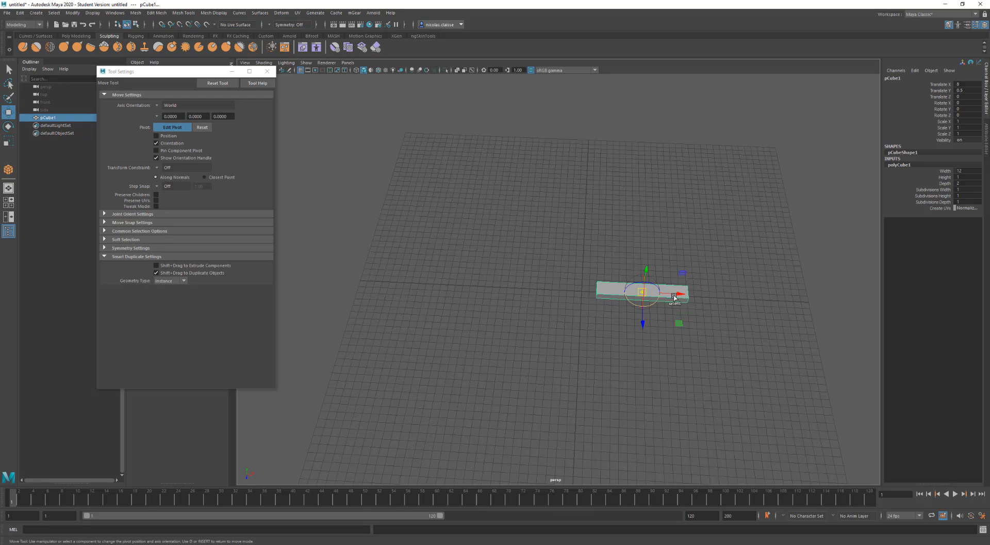
key(v)
drag(639, 291, 561, 274)
key(d)
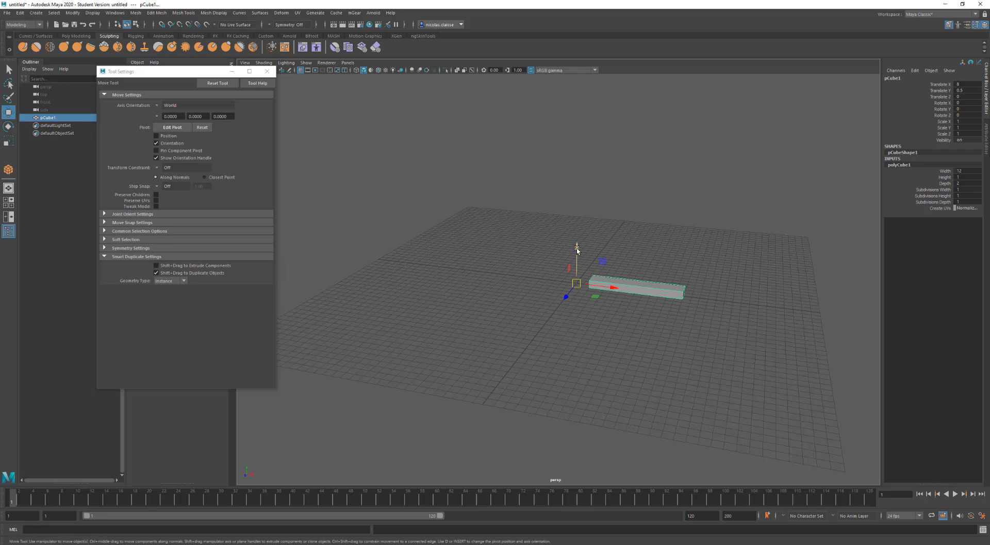
Step: Create two instances of the box stacked above it, grid-snapped at 2-unit intervals along Y
shift+drag(578, 253, 575, 249)
key(ctrl+z)
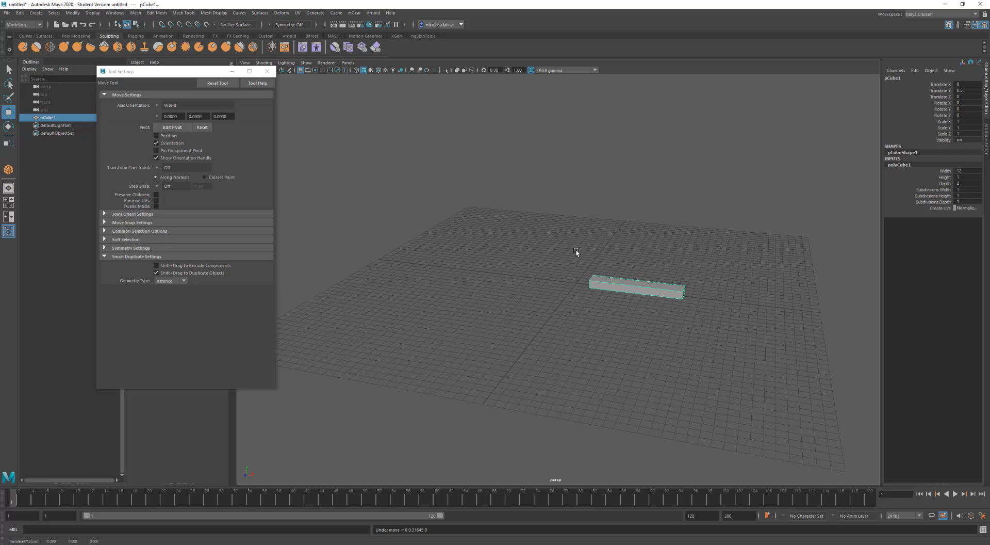
click(593, 283)
key(x)
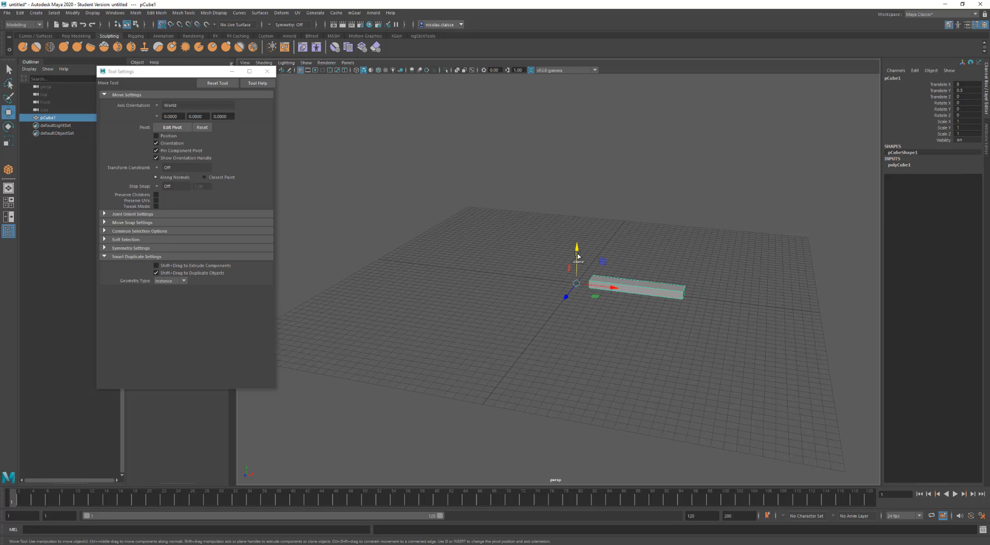
mouse_move(577, 257)
shift+mouse_down()
mouse_move(578, 231)
mouse_move(578, 260)
shift+mouse_up()
Step: Rotate the middle and top boxes around their pivots in snapped Y increments, with the top one at 30 degrees
click(640, 278)
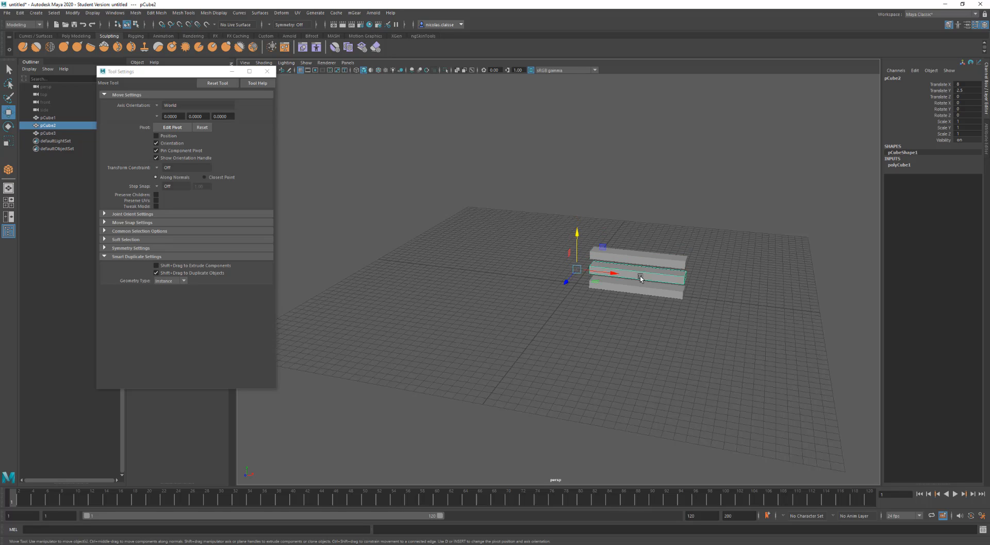
key(e)
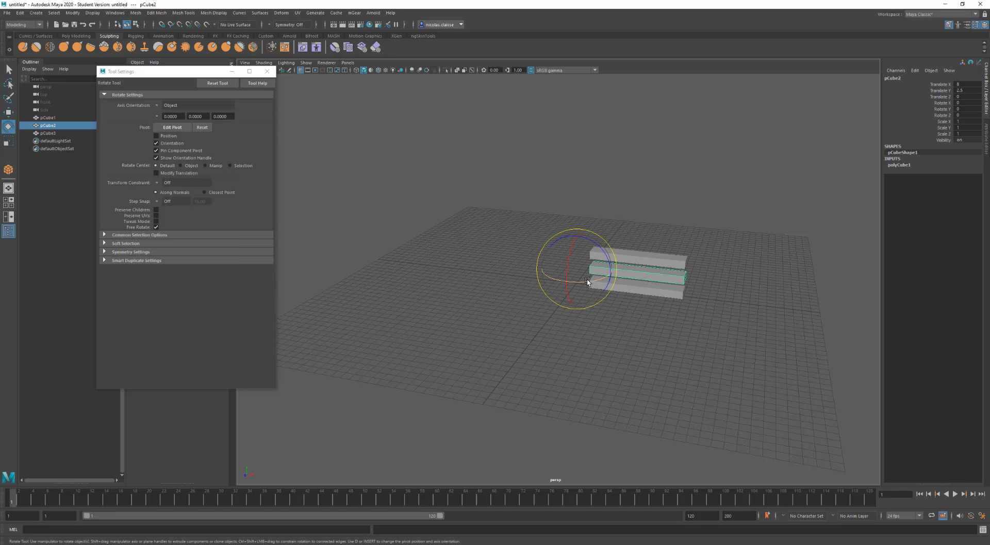
mouse_move(588, 281)
mouse_down()
mouse_move(607, 277)
mouse_move(603, 263)
mouse_up()
key(j)
click(633, 253)
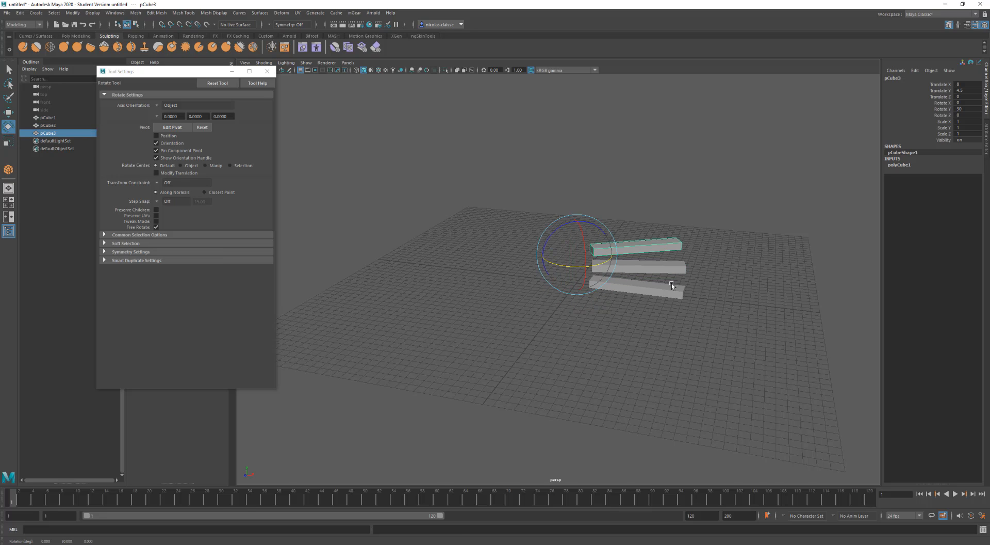
Step: Widen the outer end face of the top box instance by scaling it sideways along a single axis
scroll(671, 283, up, 5)
alt+drag(672, 283, 639, 285)
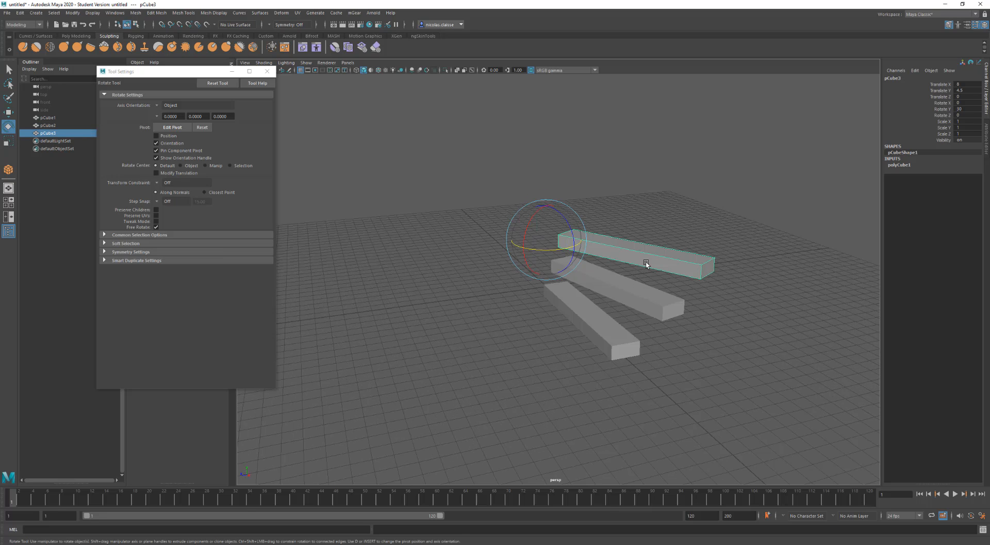
right_click(707, 266)
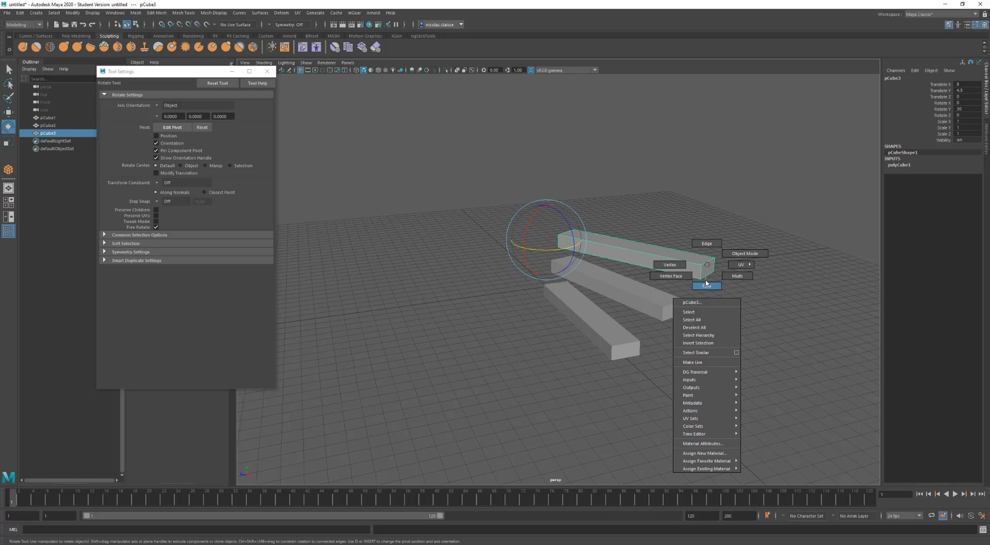
click(706, 285)
click(702, 269)
key(r)
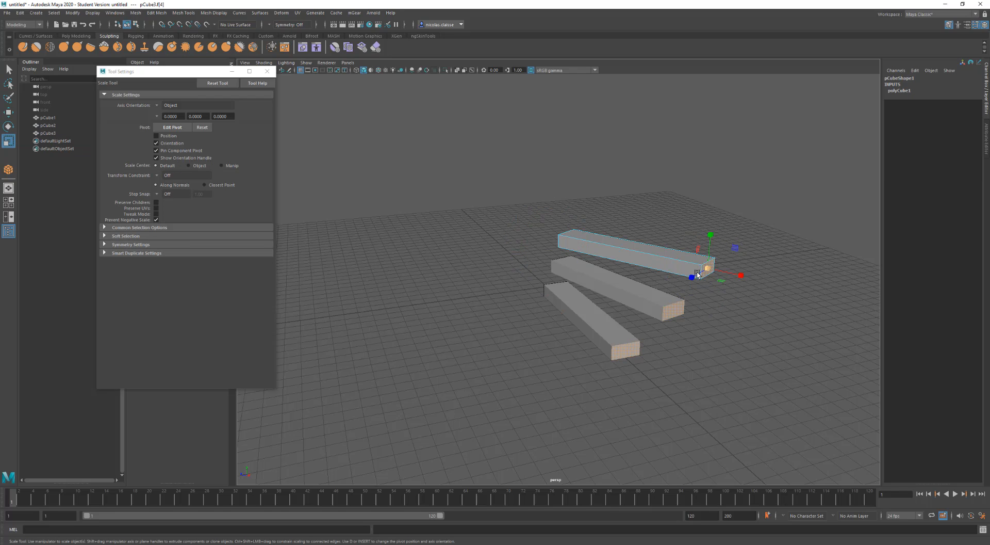
drag(697, 274, 718, 325)
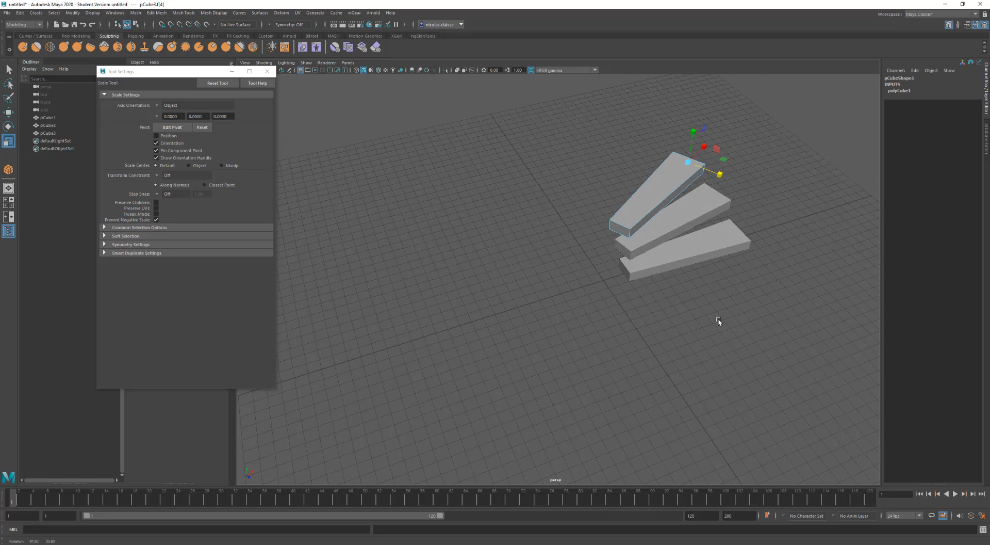
Step: Narrow the box's inner end face sideways so each instance tapers towards the shared pivot
click(625, 231)
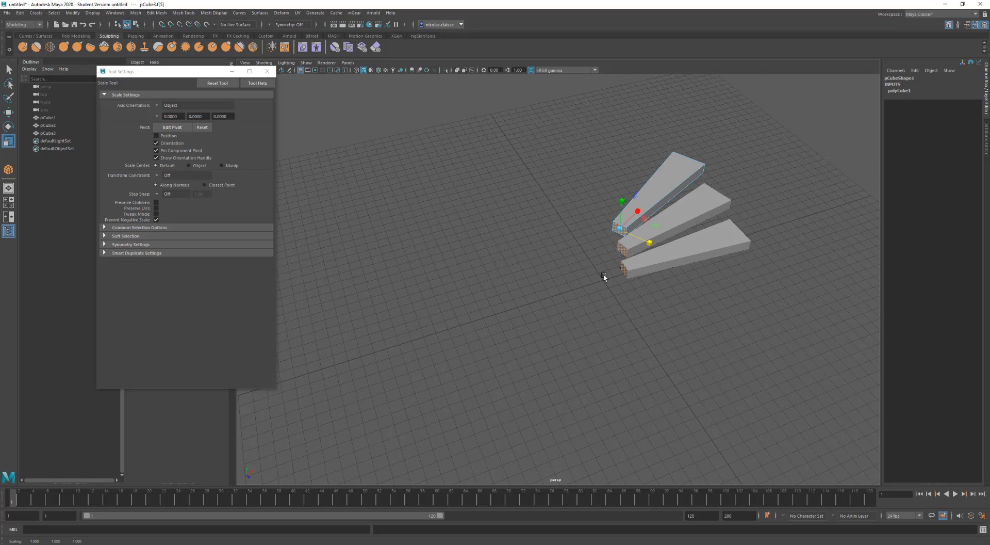
alt+drag(641, 295, 599, 272)
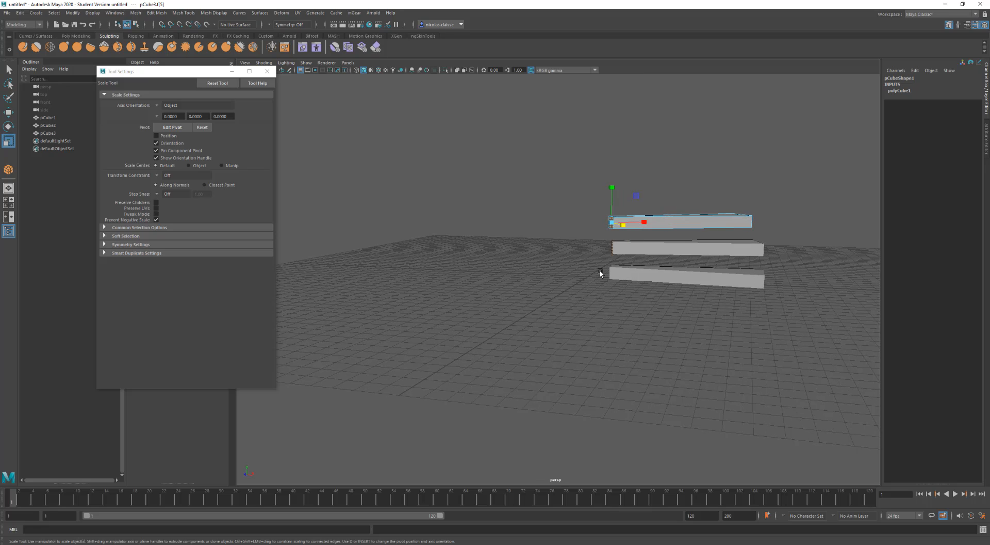
alt+drag(676, 284, 606, 299)
Step: Delete the middle and top box instances and select the remaining original at the bottom
right_drag(590, 292, 620, 254)
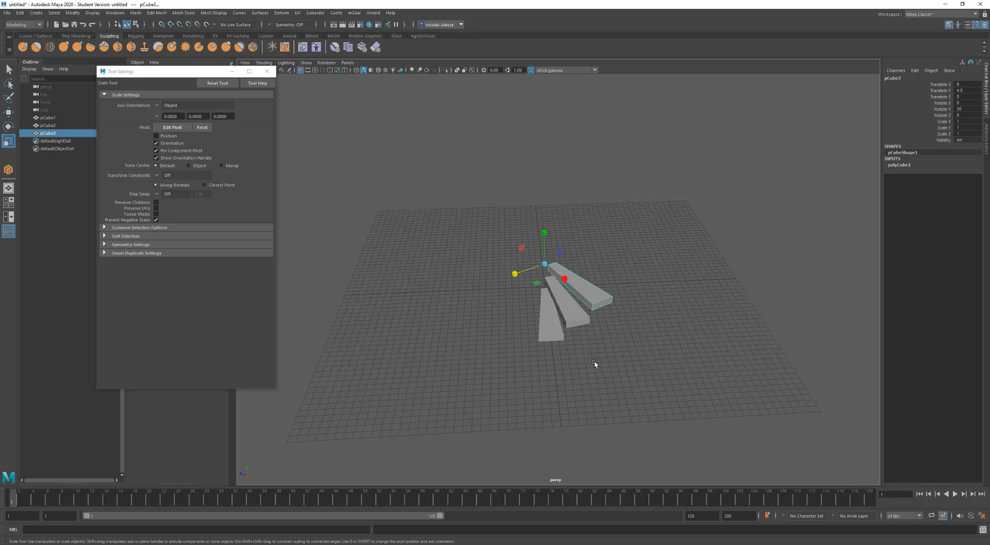
shift+click(576, 337)
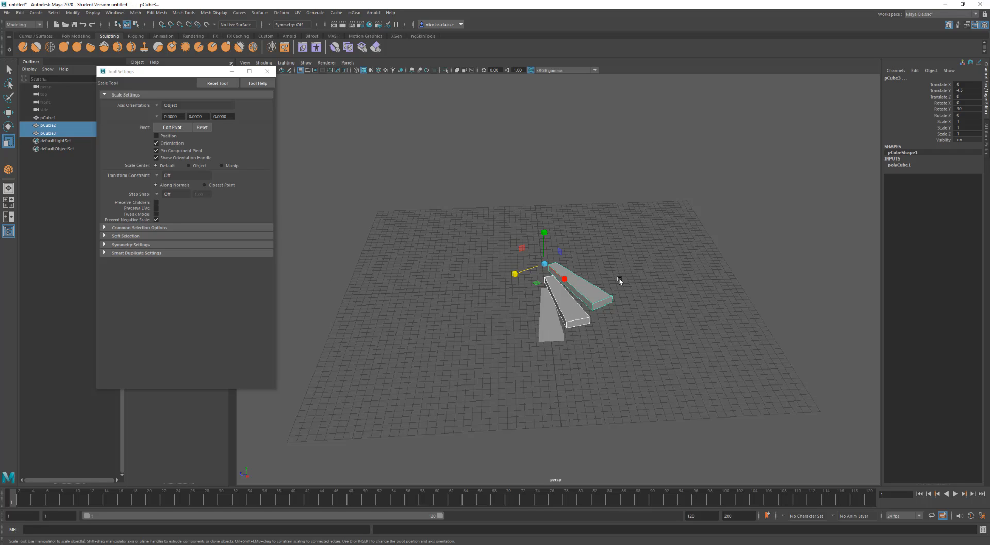
key(Delete)
click(560, 325)
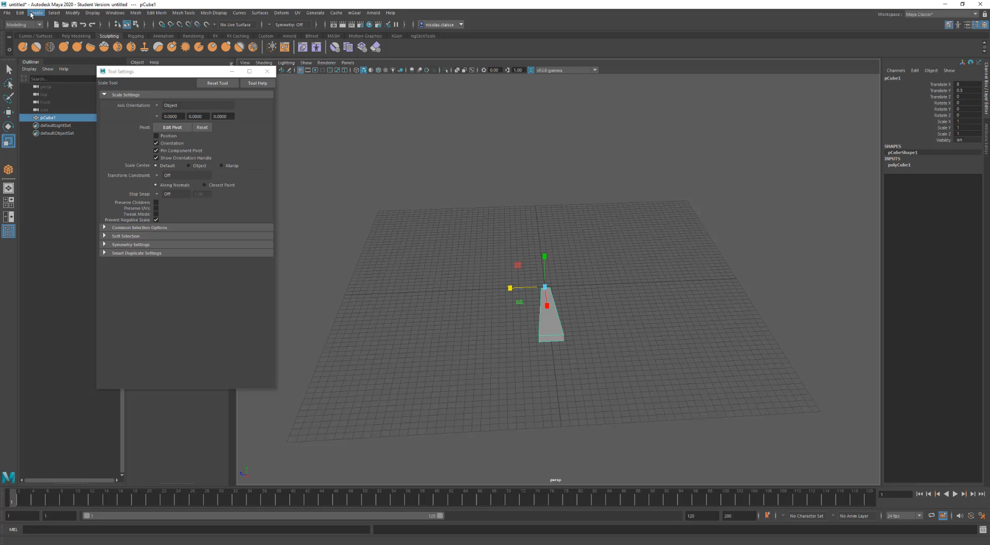
Step: Duplicate the tapered box with Duplicate Special as 7 instances, using Translate Y 2 and Rotate Y 15
click(72, 12)
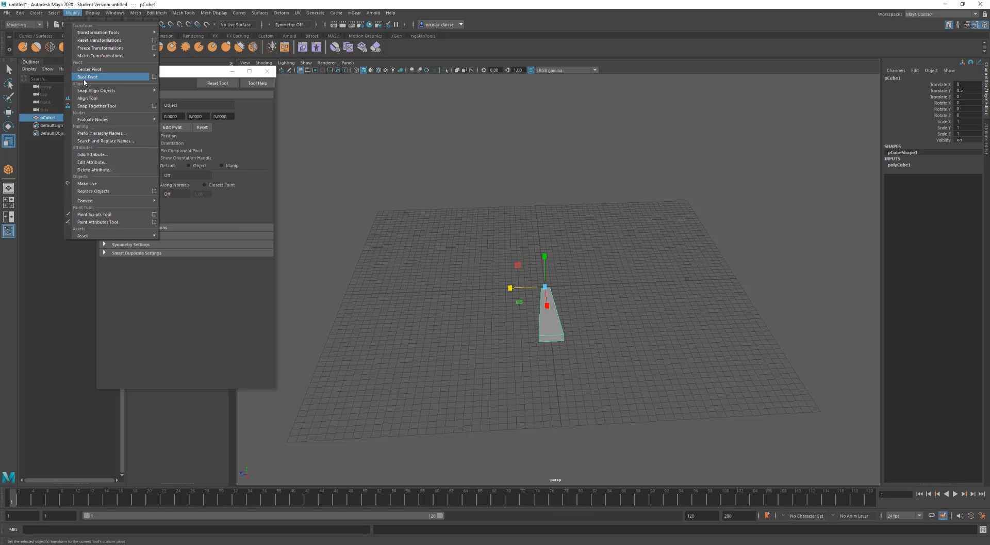
mouse_move(21, 14)
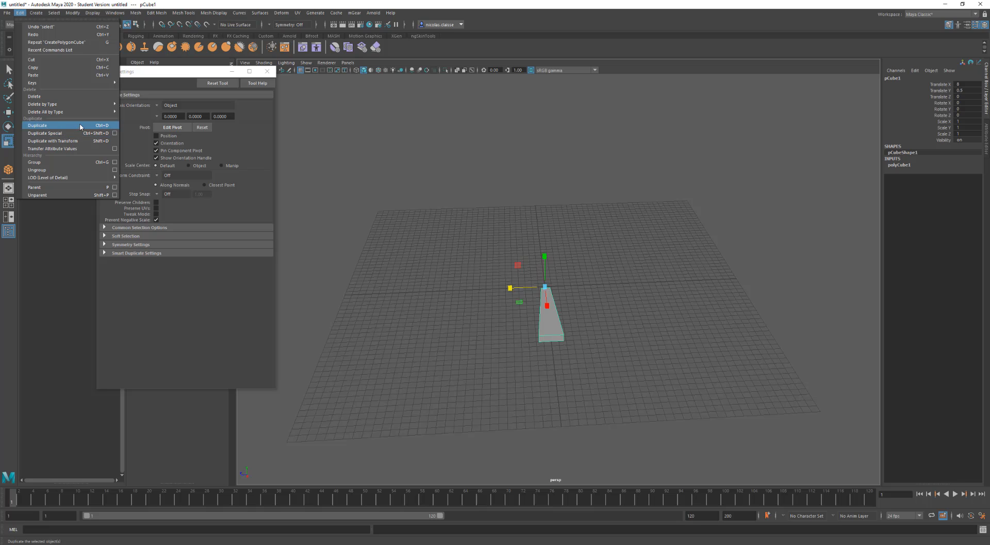
click(115, 133)
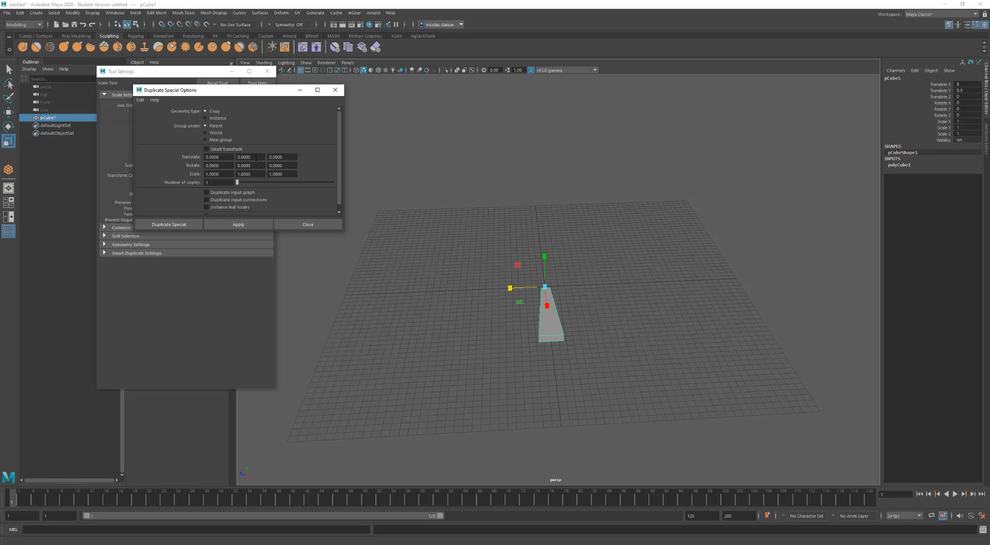
click(255, 157)
click(243, 165)
click(213, 118)
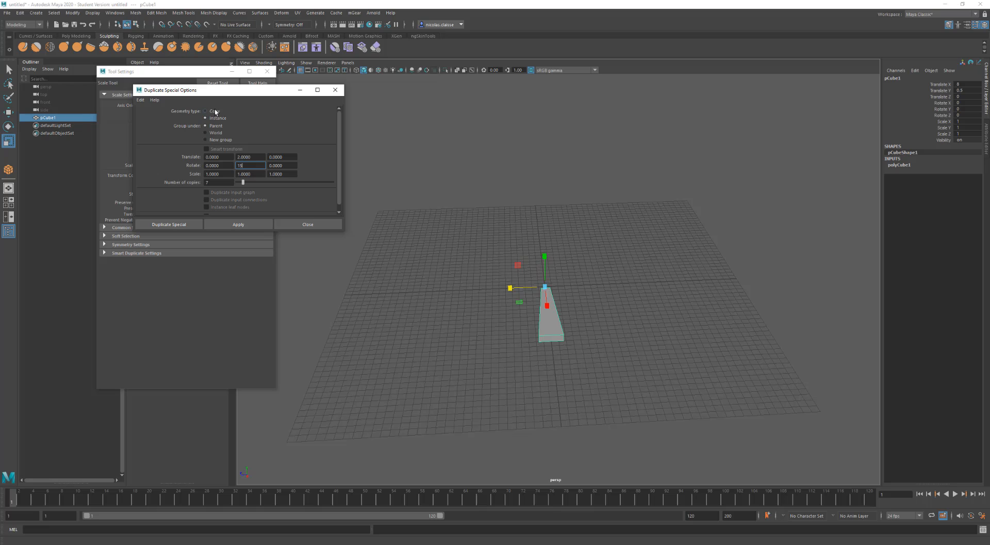
click(261, 225)
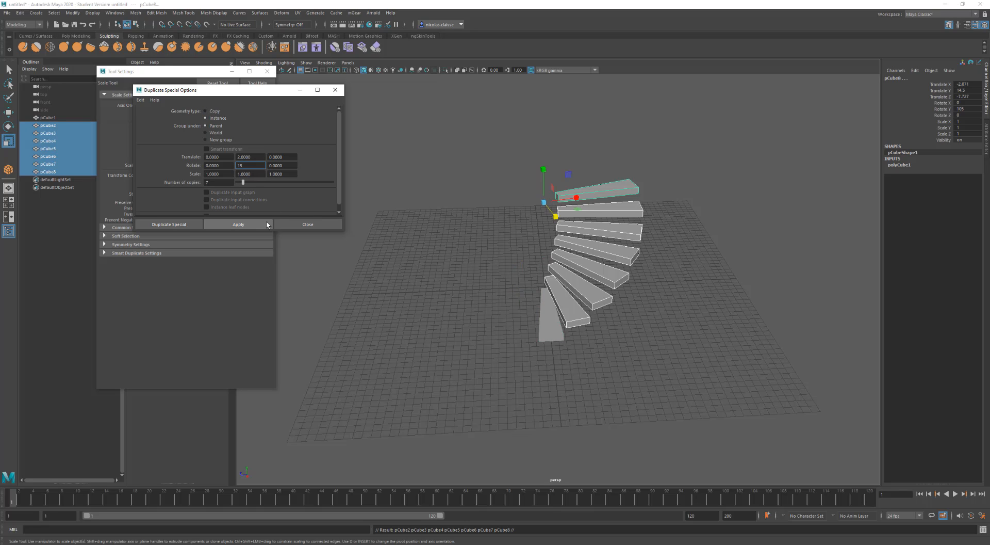
Step: Extrude the outer end face of a middle stair step outward by about 0.64
alt+drag(623, 369, 591, 322)
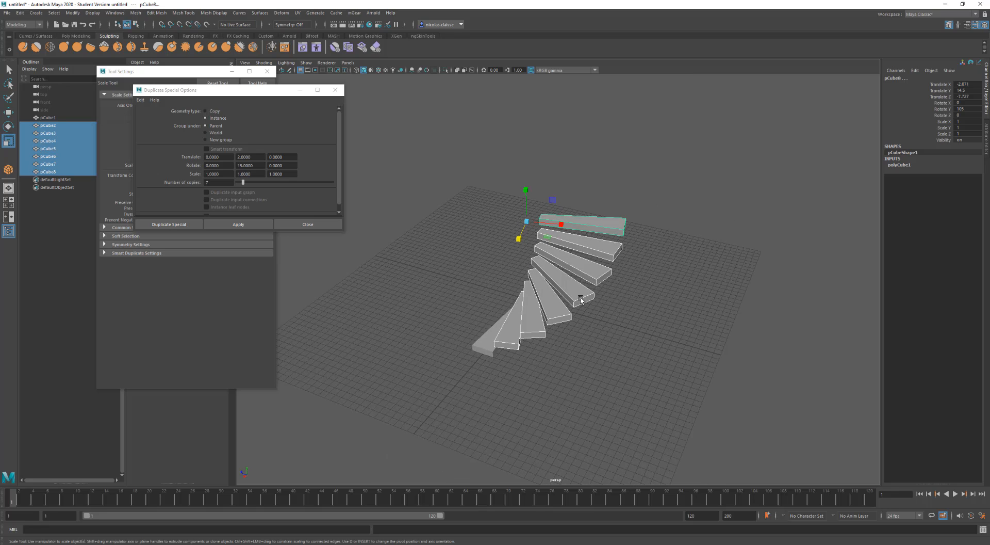
right_drag(580, 298, 582, 316)
click(586, 302)
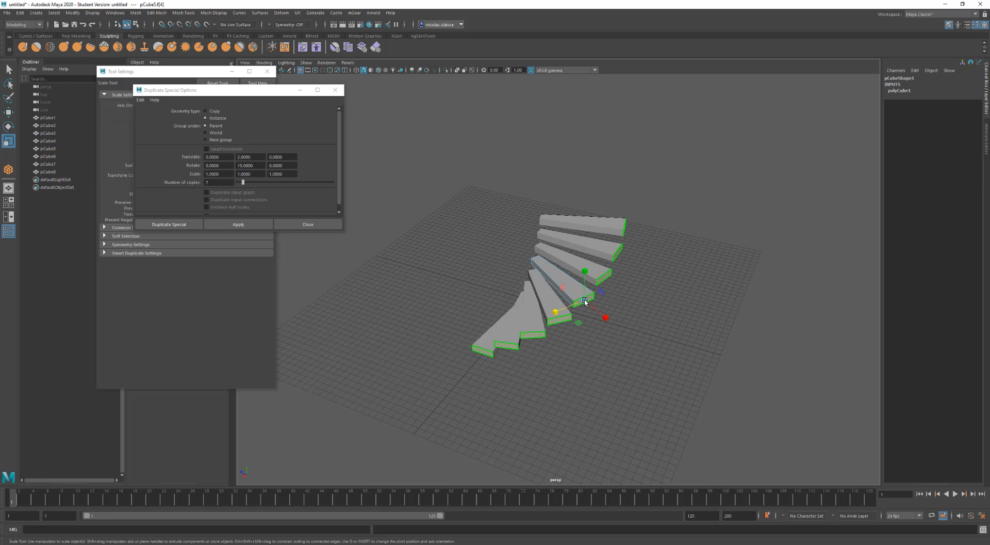
drag(548, 313, 553, 311)
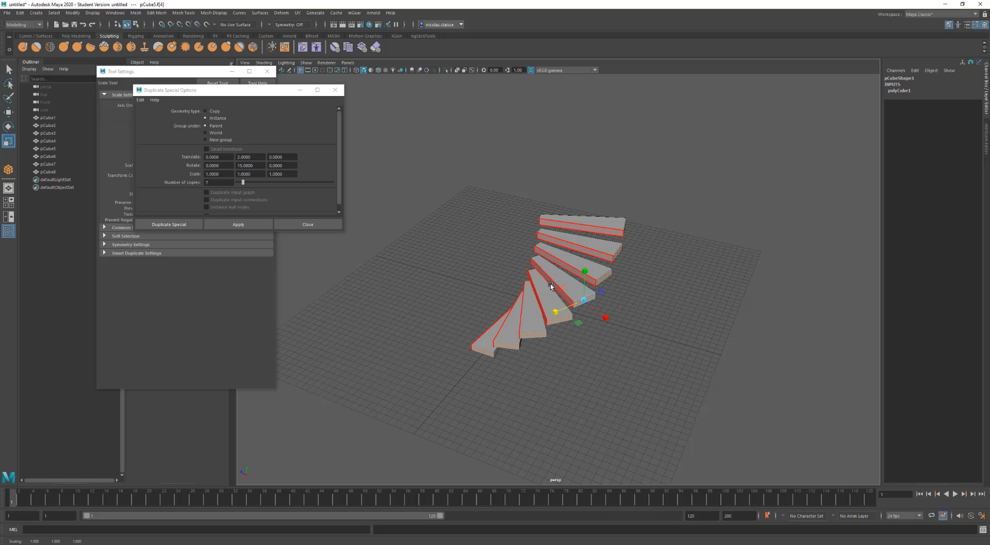
shift+right_drag(593, 295, 593, 316)
drag(594, 314, 596, 310)
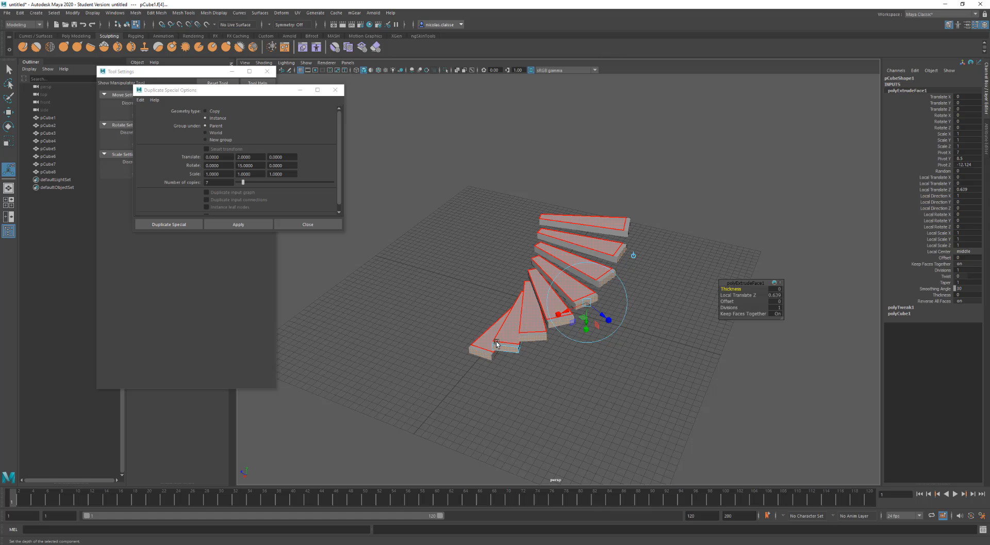
Step: Extrude the narrow top face at a lower step's outer end upward, and return to object mode
click(503, 343)
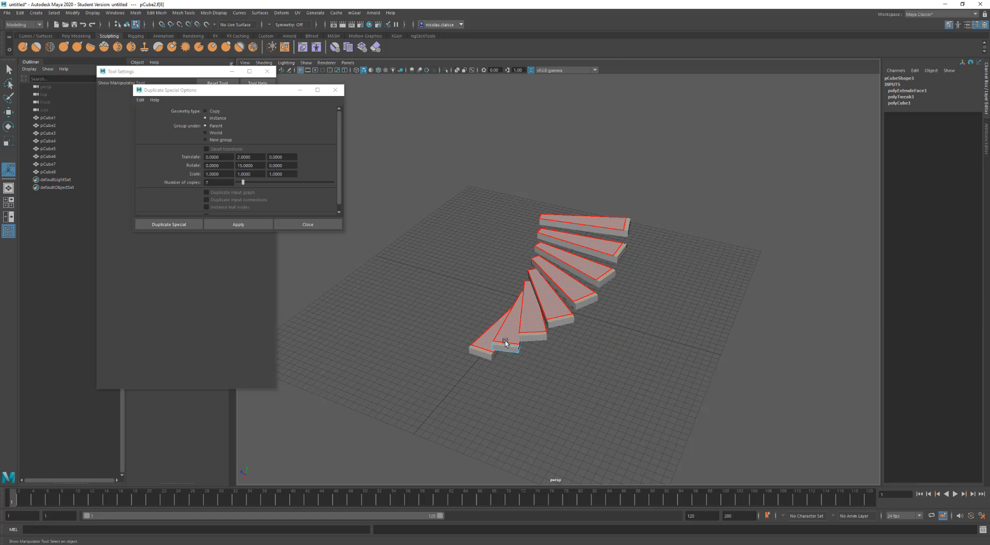
shift+right_drag(506, 342, 507, 362)
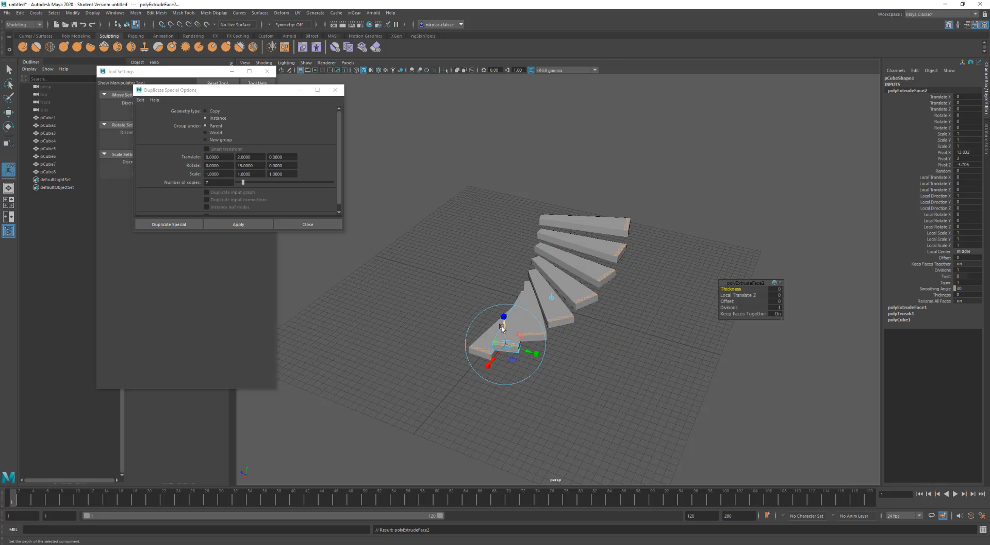
drag(503, 326, 562, 349)
right_drag(565, 304, 680, 225)
click(634, 376)
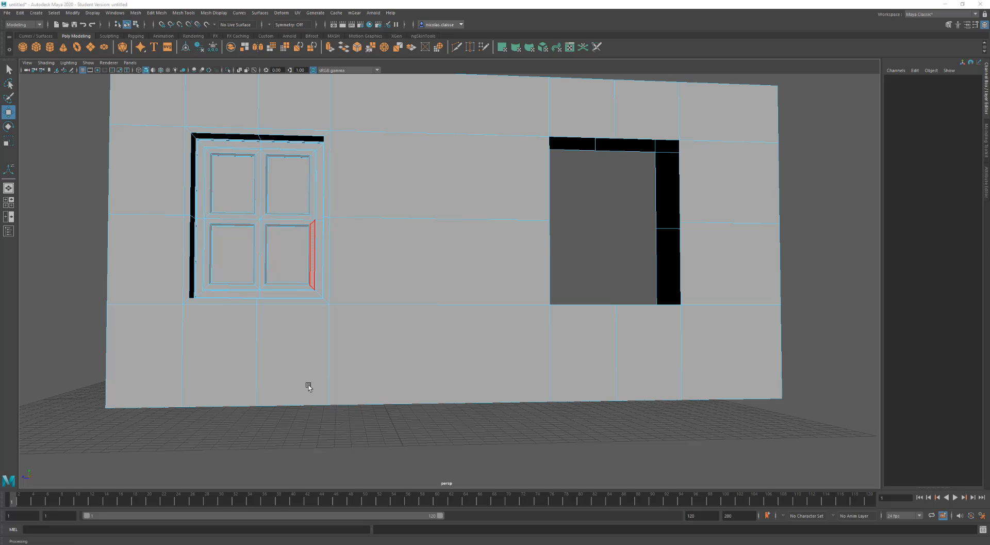
Step: Duplicate the window's faces on the wall mesh without separating them, and move the copy along Z beyond the wall's end, about -54.8
drag(362, 353, 162, 96)
key(ctrl+less)
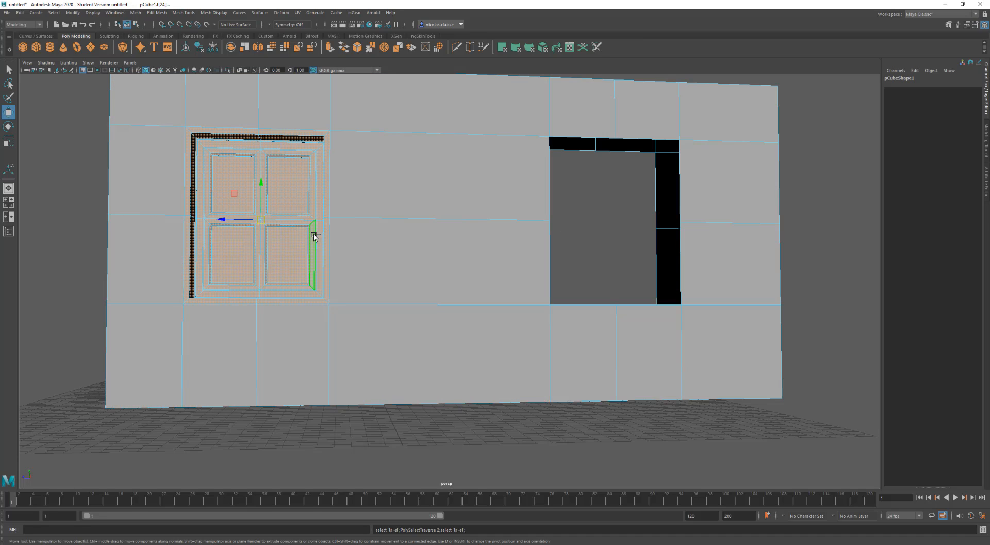
shift+right_drag(314, 236, 360, 366)
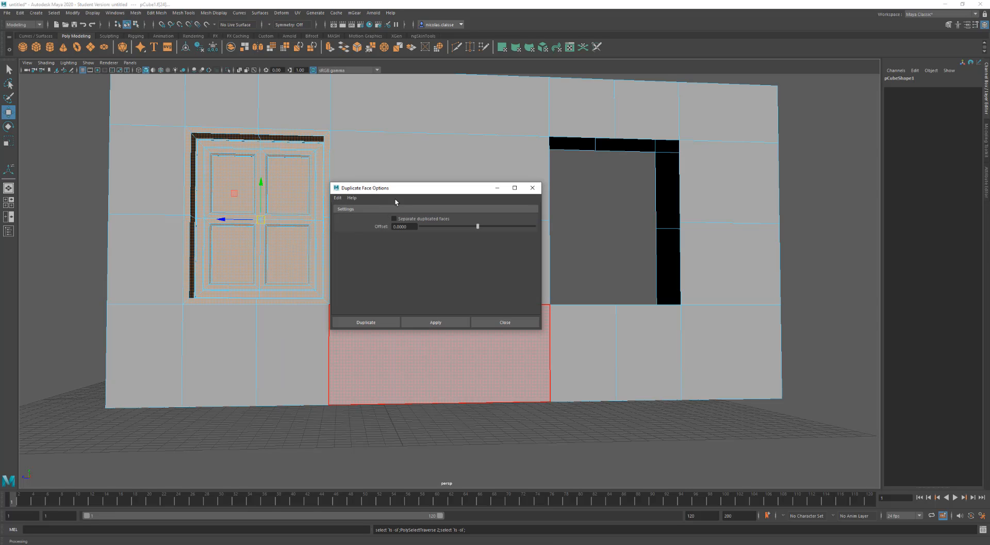
click(382, 323)
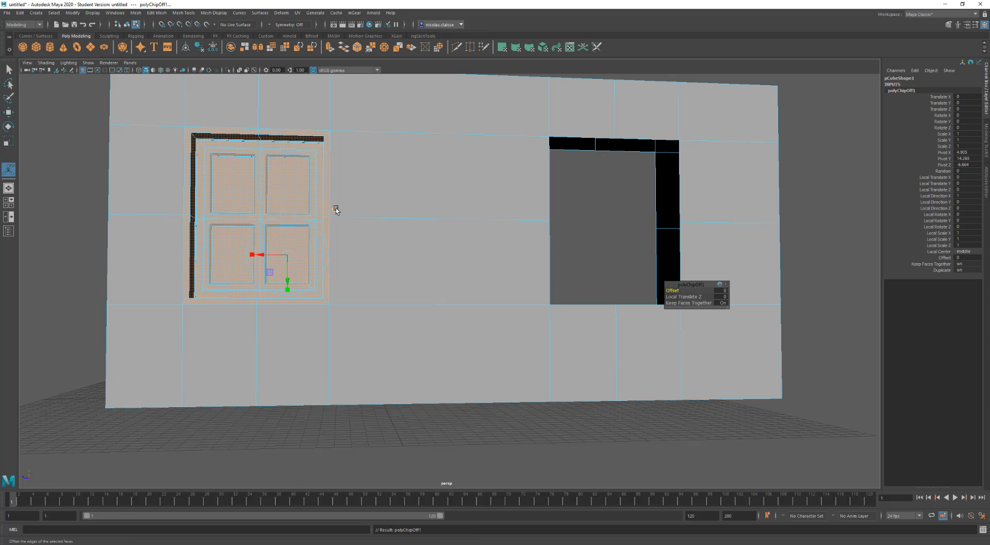
click(335, 209)
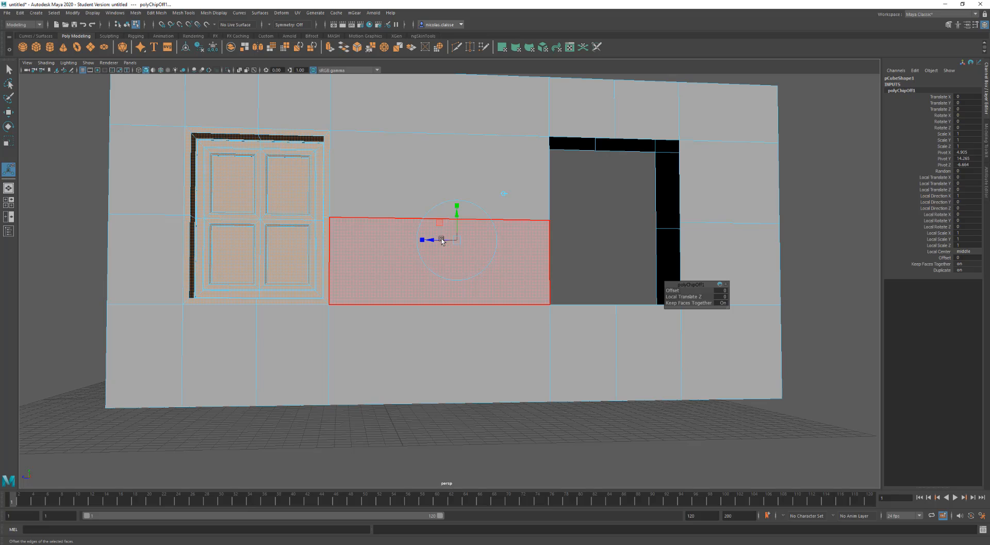
drag(443, 240, 987, 241)
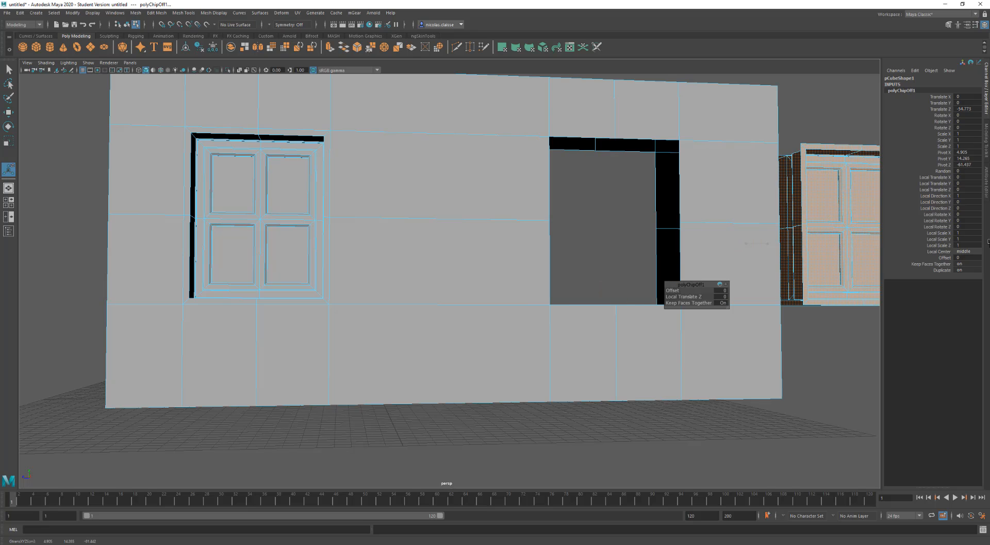
Step: Snap the duplicated window's pivot to its lower corner vertex and vertex-snap the window into the wall's empty opening
alt+drag(761, 270, 644, 344)
key(w)
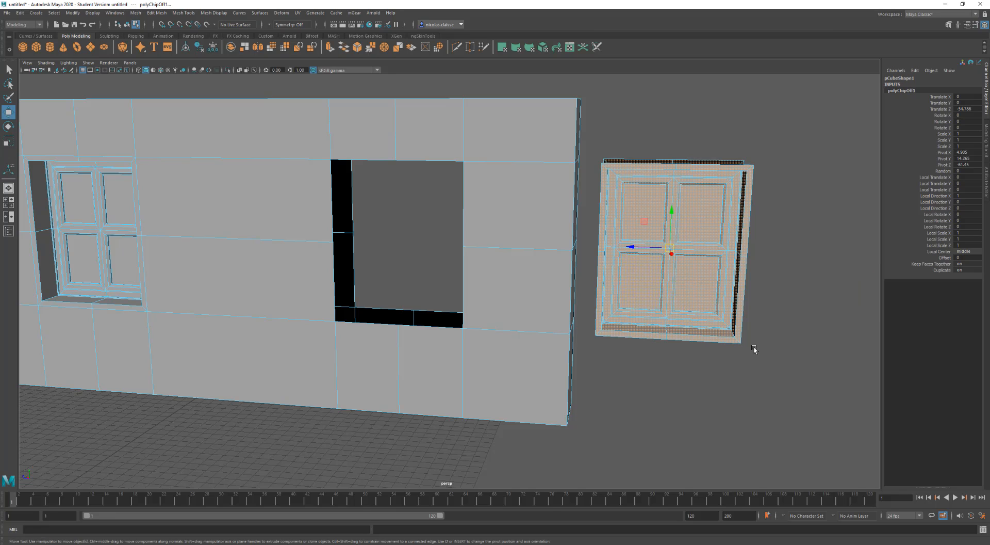
alt+drag(650, 299, 668, 299)
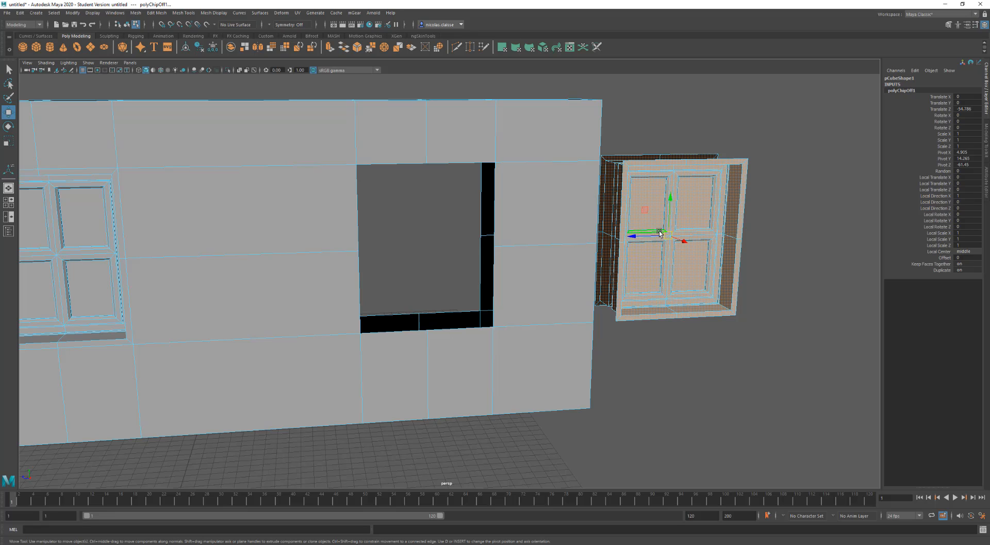
key(d)
key(v)
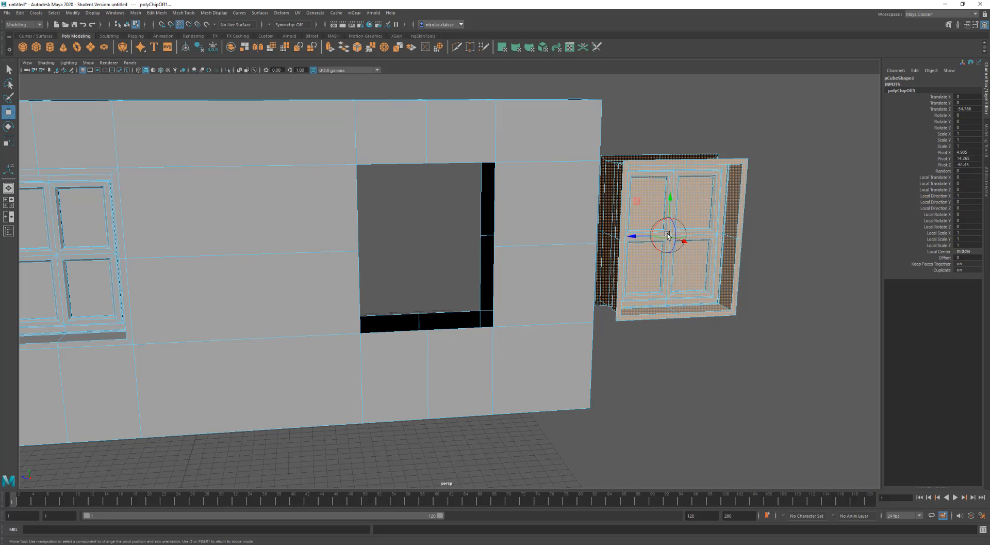
drag(668, 235, 494, 322)
key(d)
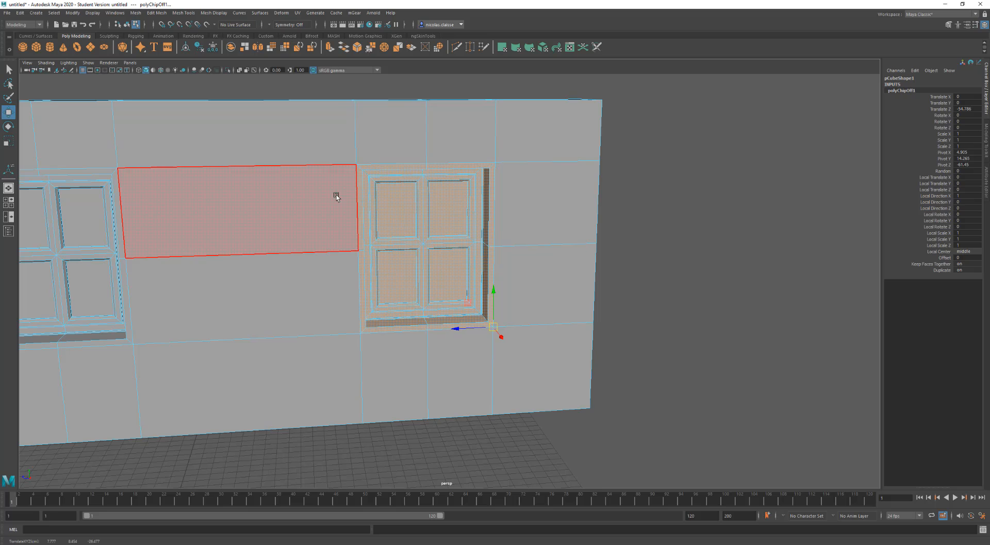
Step: Select the border vertices of the placed window and merge them with the wall's opening at a distance threshold of 0.01
alt+drag(340, 202, 431, 225)
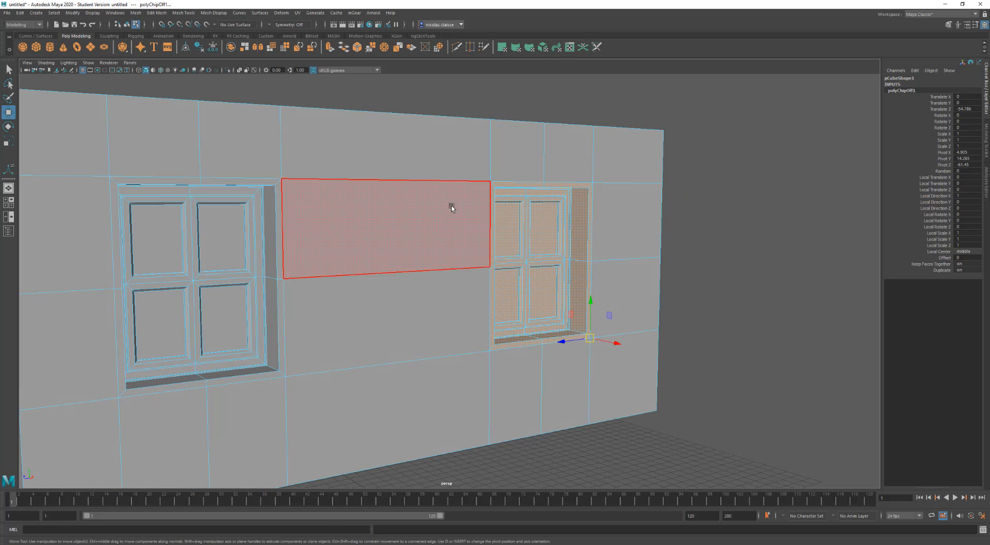
right_drag(478, 186, 453, 188)
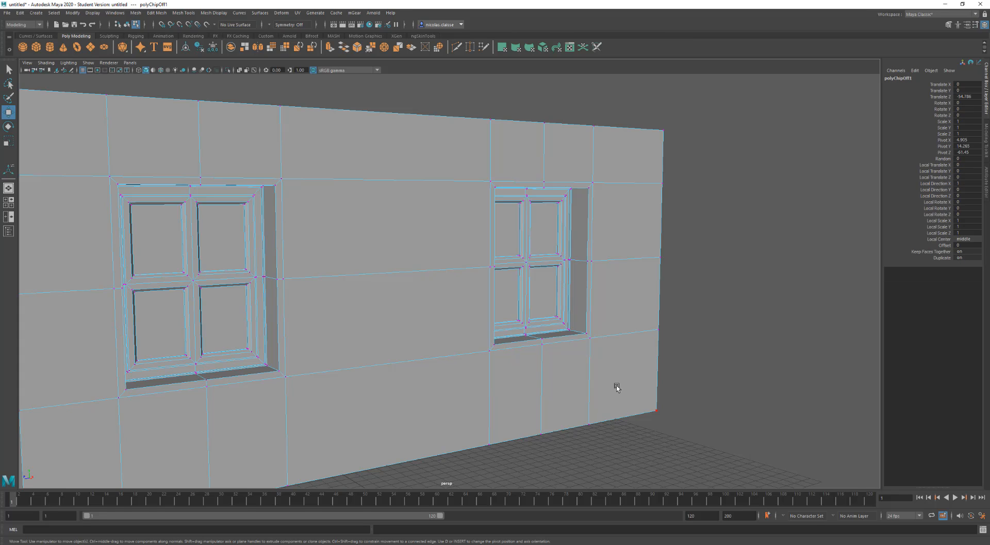
drag(617, 387, 380, 137)
ctrl+right_click(488, 208)
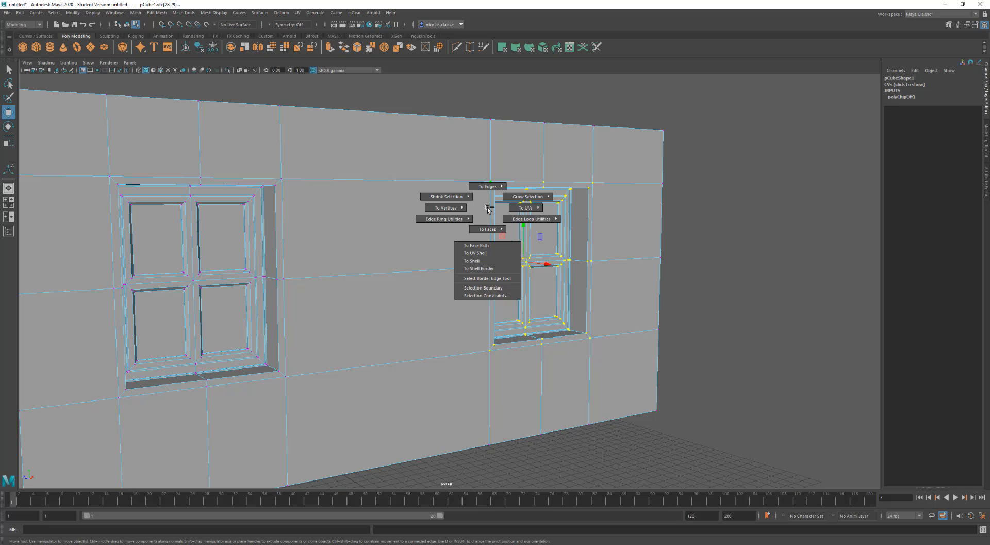
ctrl+right_drag(488, 206, 431, 193)
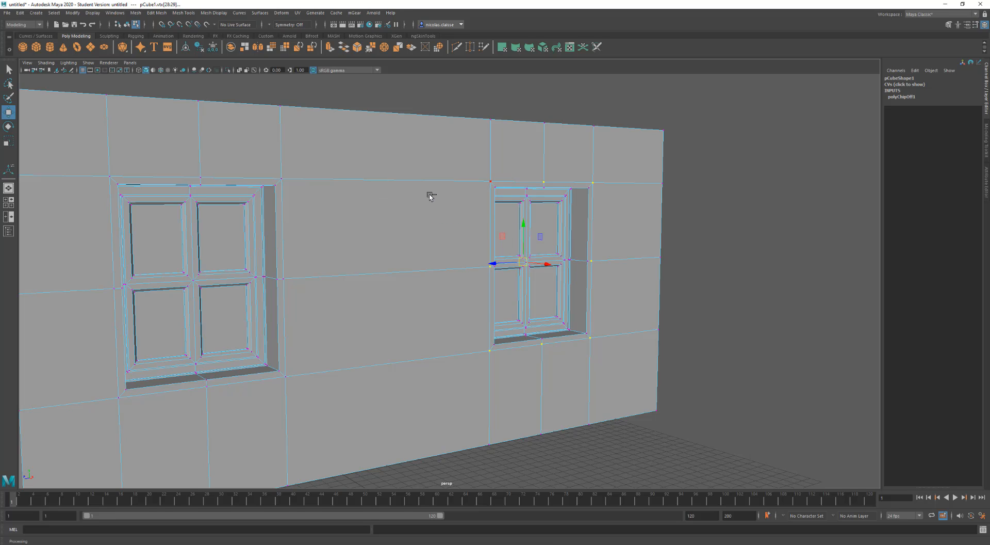
shift+right_drag(561, 228, 591, 200)
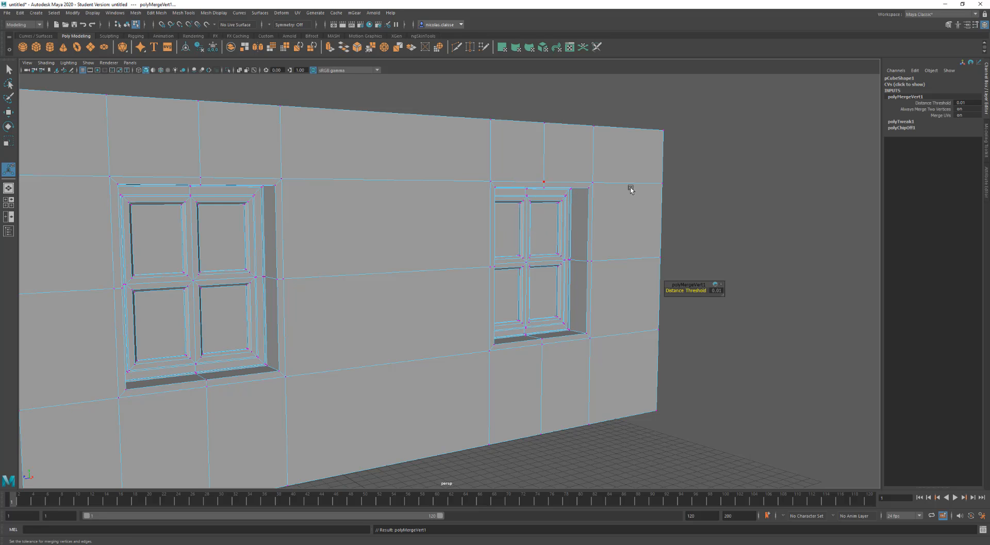
Step: Preview the wall mesh with its merged window smoothed, restore the unsmoothed display, and return to object mode
scroll(549, 271, up, 2)
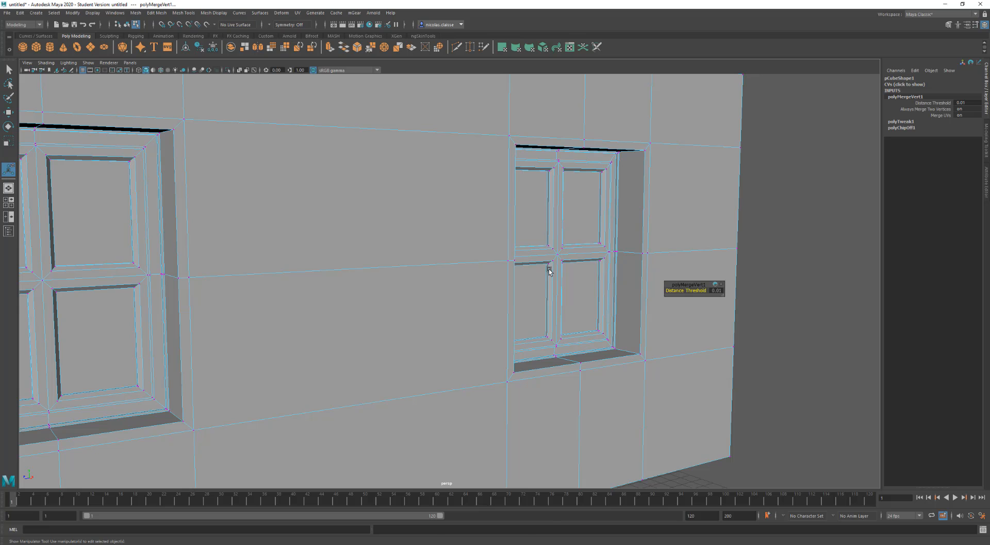
key(3)
key(1)
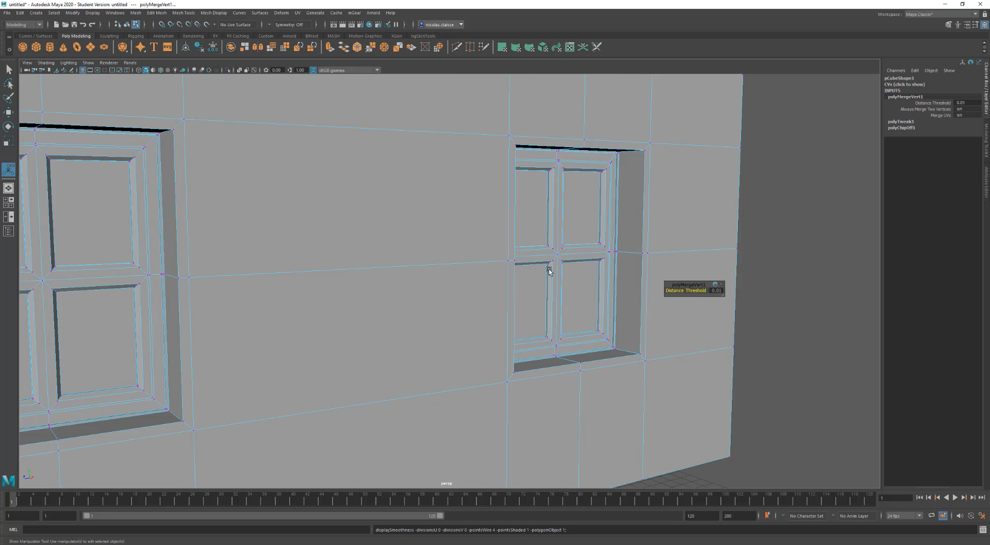
right_drag(549, 269, 620, 132)
click(604, 223)
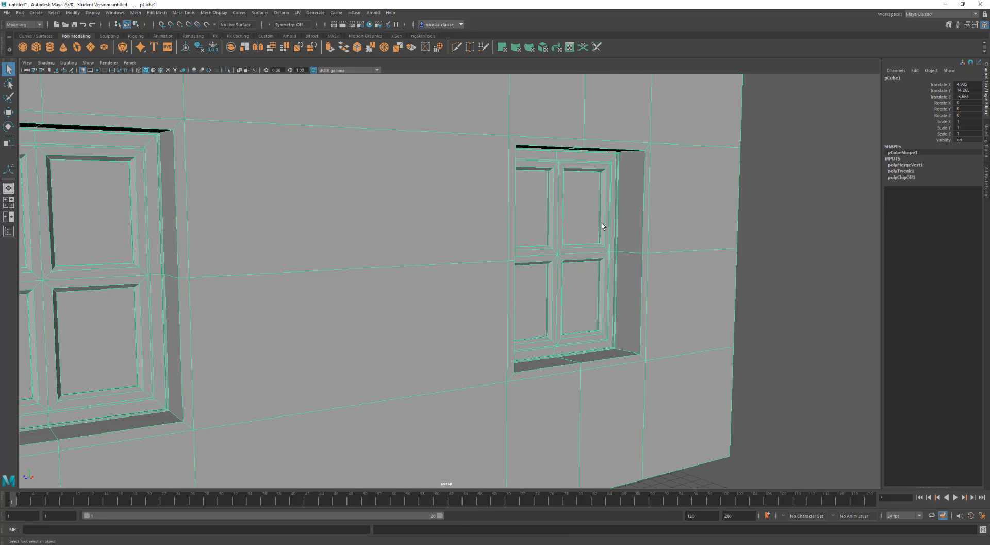
scroll(602, 223, down, 2)
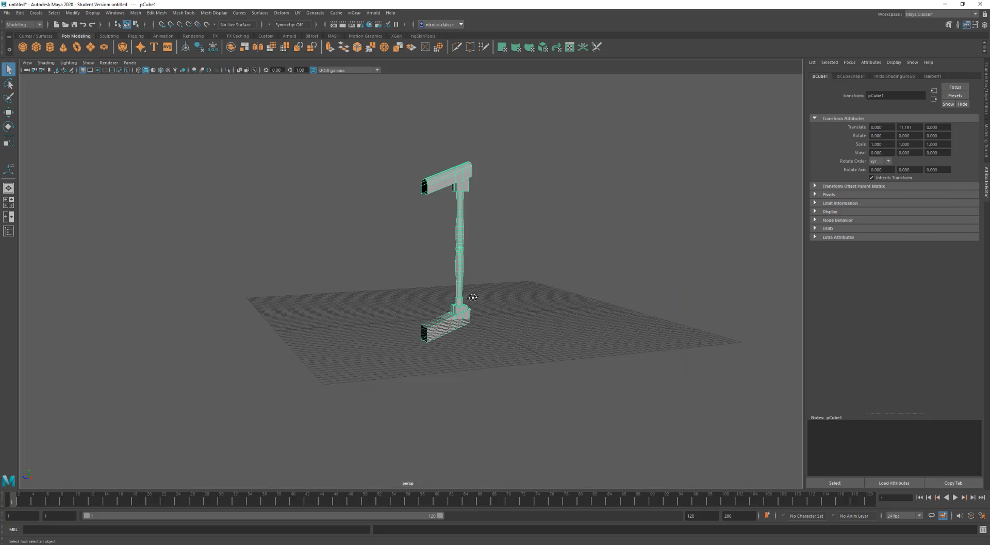
Step: Snap the railing section's pivot to the lower corner vertex at the open front end of its bottom rail
alt+drag(474, 297, 449, 287)
key(w)
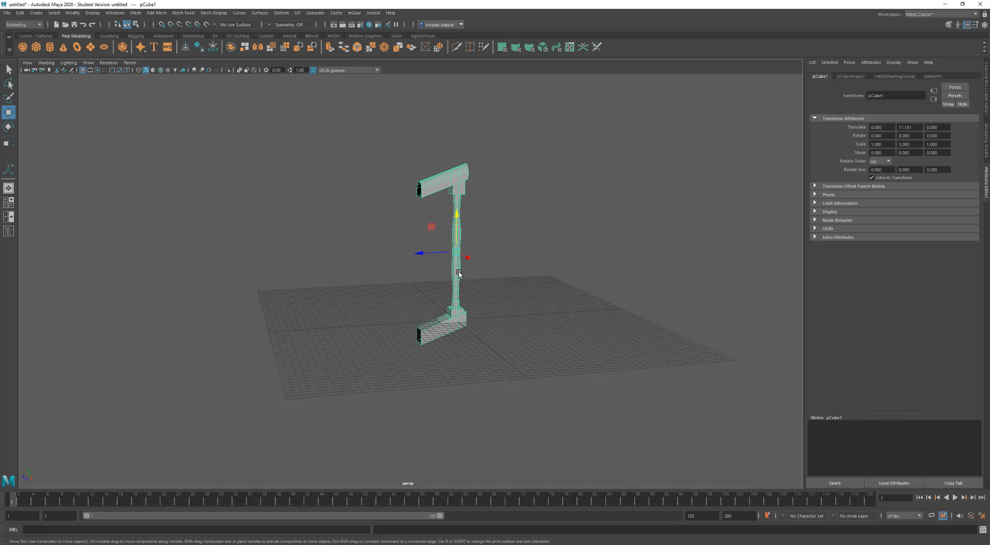
key(d)
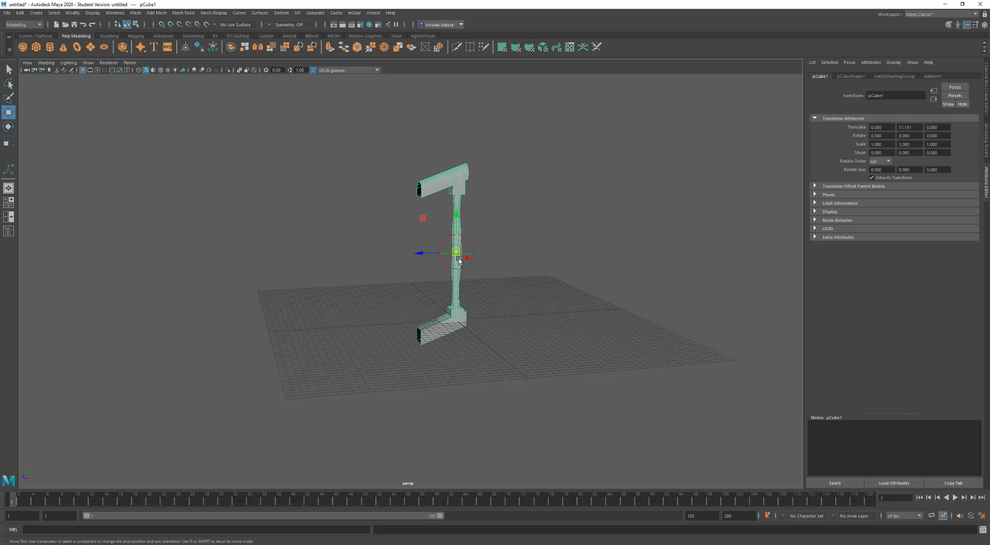
key(v)
drag(458, 253, 417, 352)
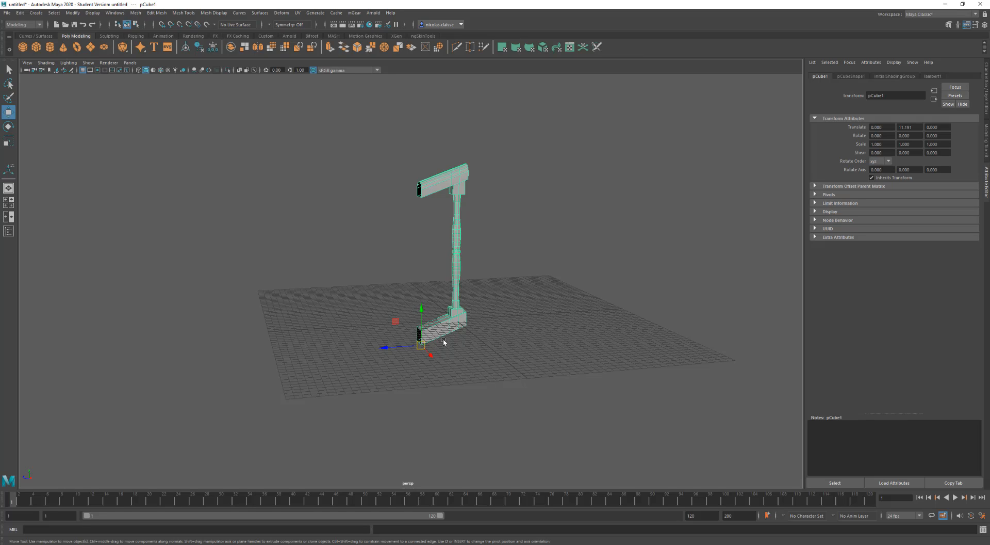
Step: Duplicate the railing section, vertex-snap the copy to the original's far end, and repeat Duplicate with Transform nine times
key(ctrl+d)
drag(420, 347, 468, 326)
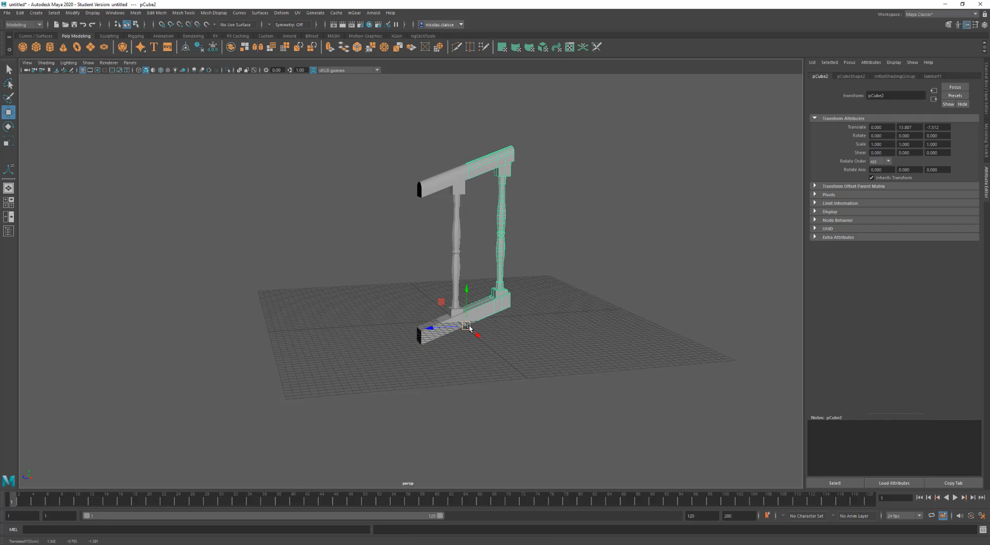
key(shift+d)
key(shift+d)
key(shift+d)
key(shift+d)
key(shift+d)
key(shift+d)
key(shift+d)
key(shift+d)
key(shift+d)
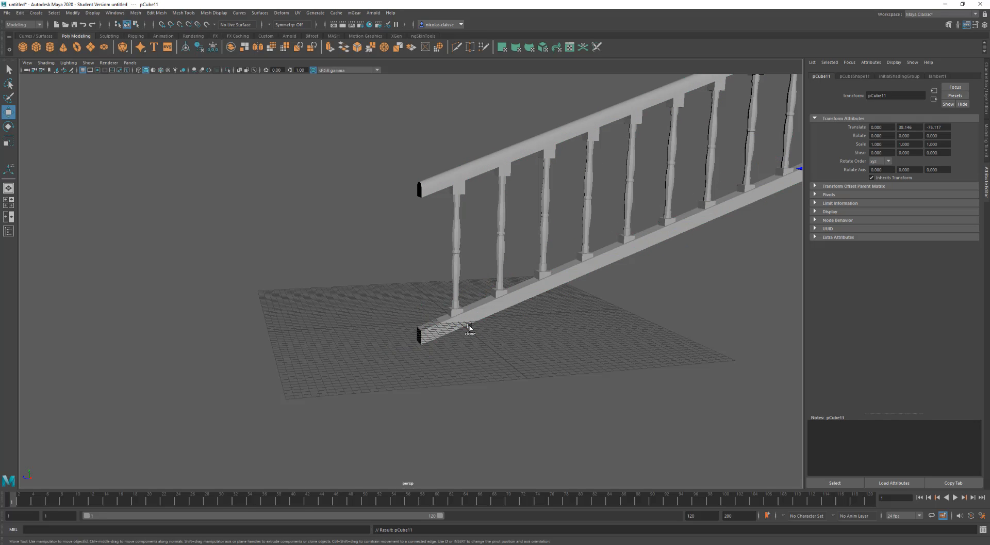
Step: Select all the railing sections and combine them into a single mesh
scroll(553, 341, down, 5)
alt+middle_drag(594, 329, 480, 361)
mouse_move(481, 360)
alt+mouse_down()
mouse_move(382, 347)
mouse_move(469, 347)
alt+mouse_up()
alt+middle_drag(468, 348, 464, 368)
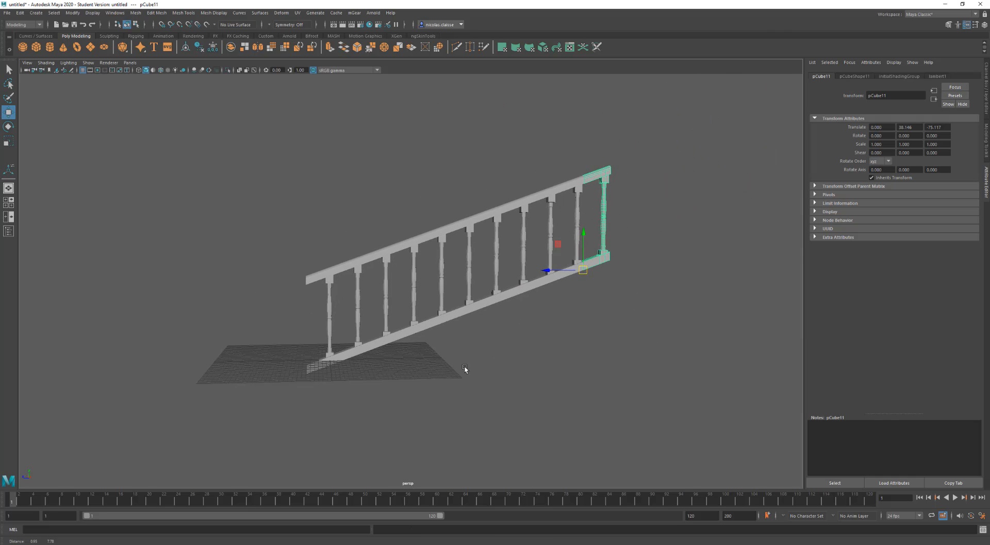
alt+drag(462, 362, 478, 361)
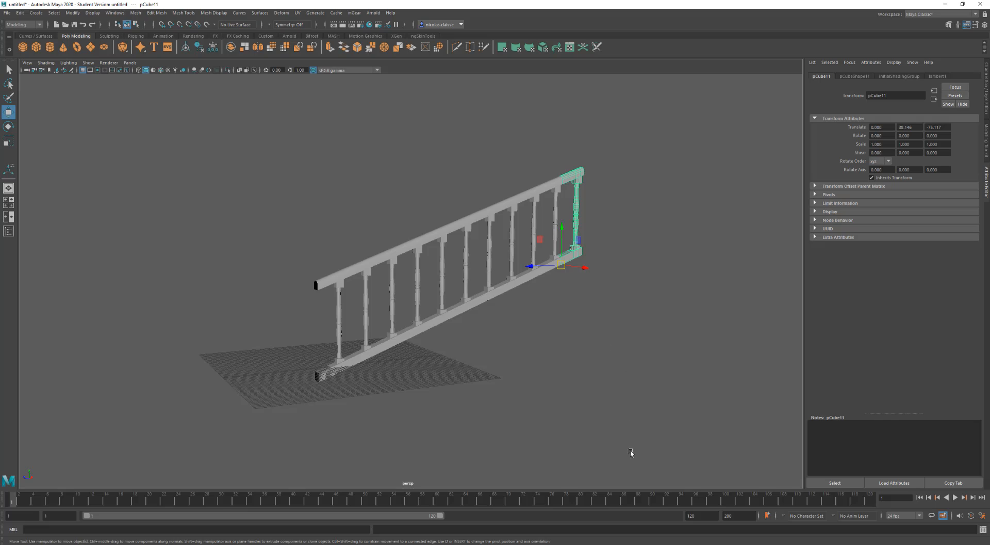
drag(631, 452, 222, 166)
shift+right_click(342, 214)
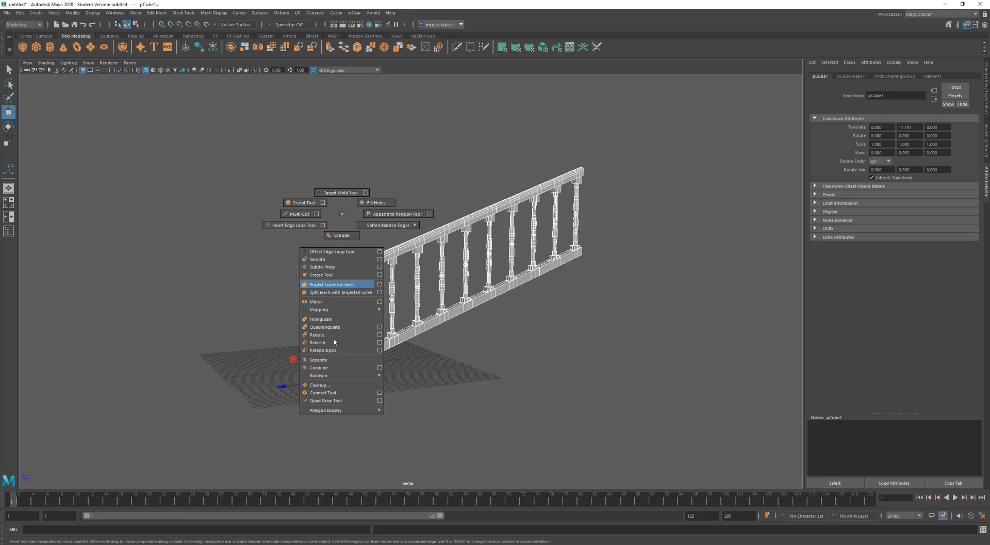
click(330, 368)
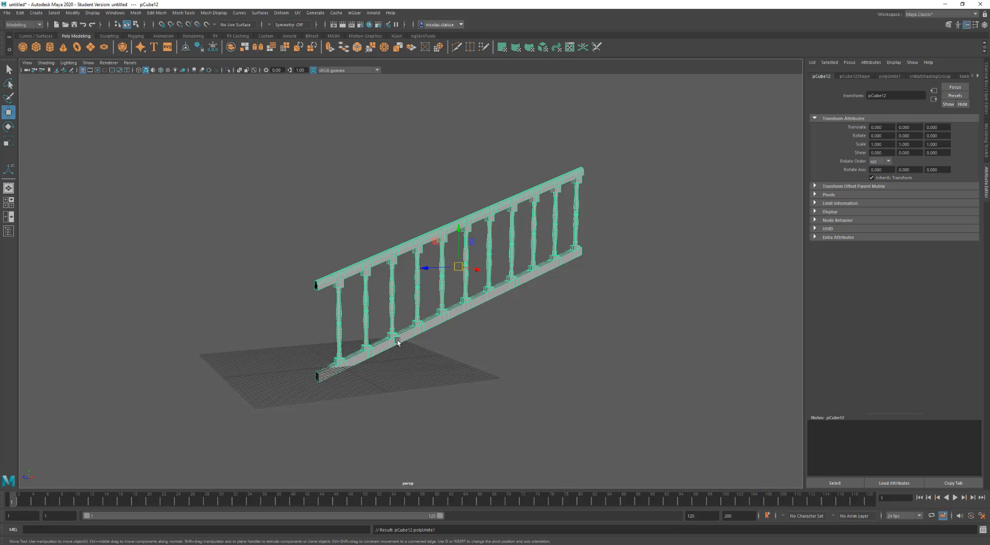
Step: Select all vertices of the combined railing, merge them, and return to object mode
right_drag(398, 342, 361, 340)
drag(301, 420, 703, 74)
key(Caps_Lock)
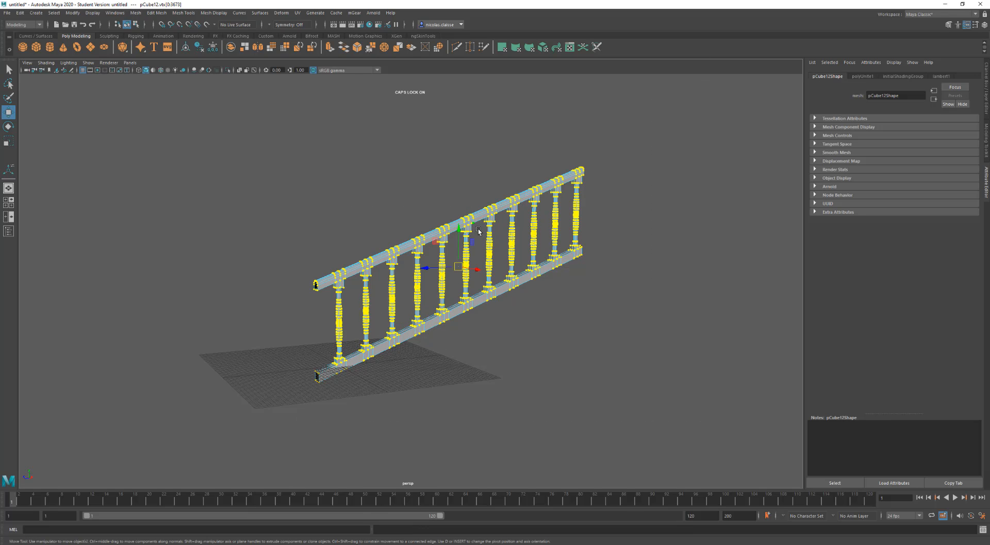
right_drag(478, 229, 513, 203)
right_drag(579, 210, 579, 209)
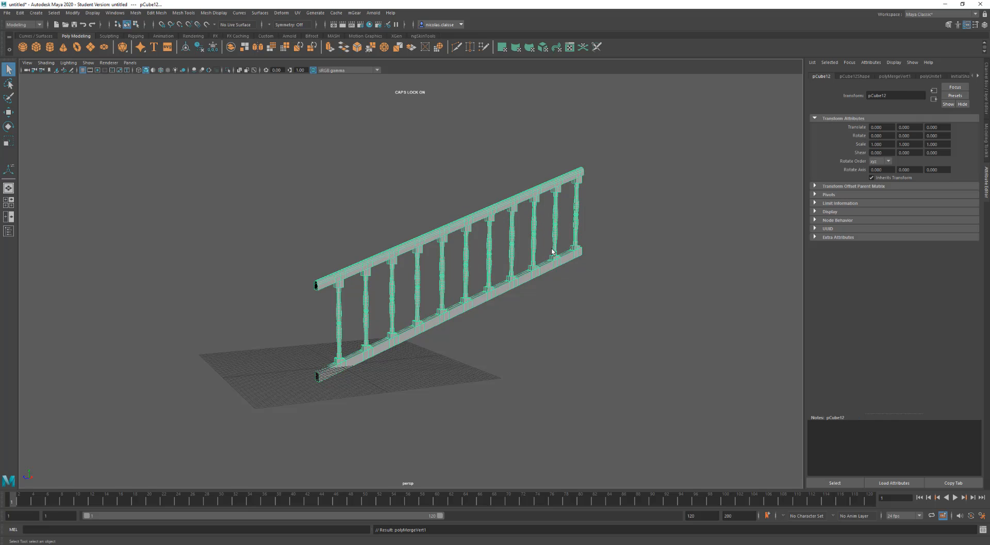
Step: Preview the merged railing smoothed, restore the unsmoothed display, and inspect it from another angle
key(3)
scroll(396, 243, up, 4)
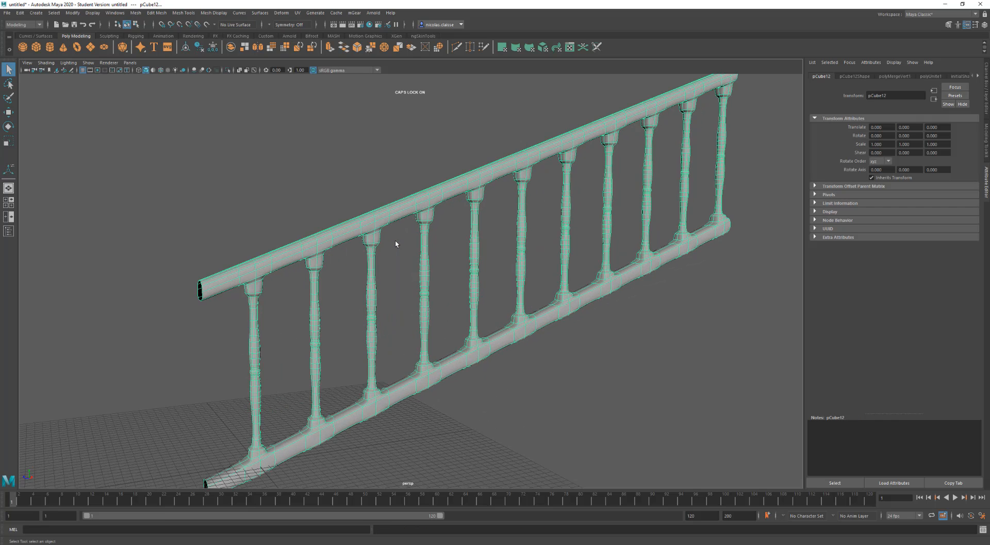
key(1)
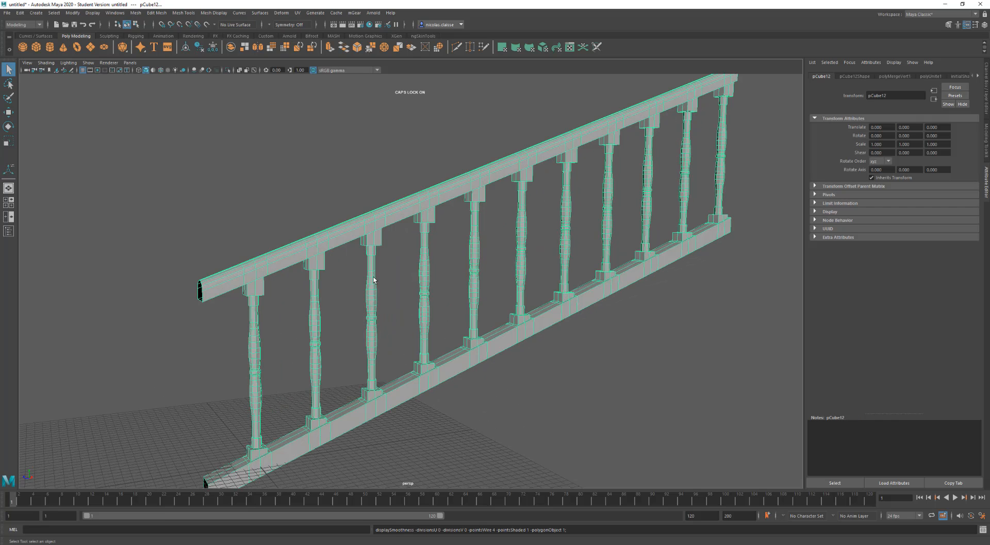
alt+drag(374, 280, 388, 272)
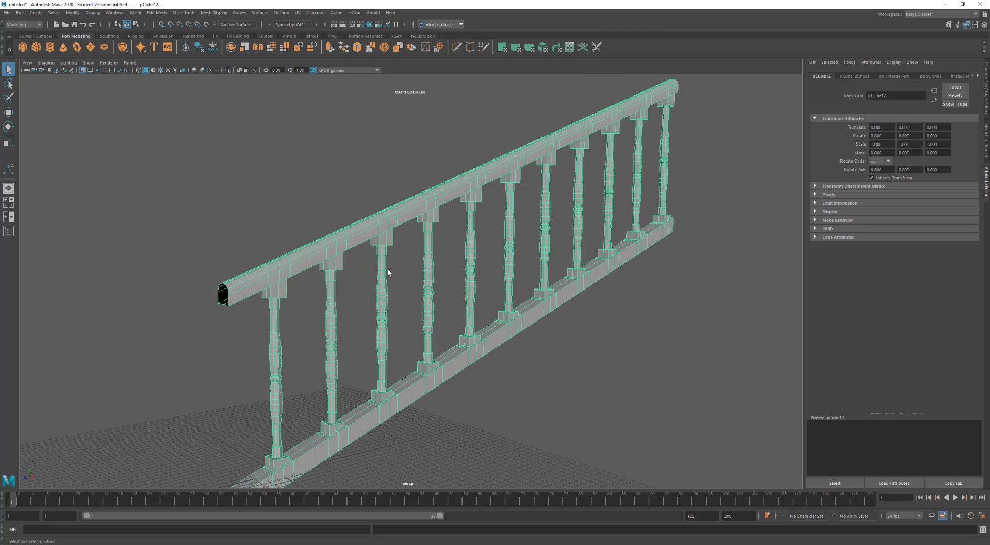
scroll(388, 241, down, 3)
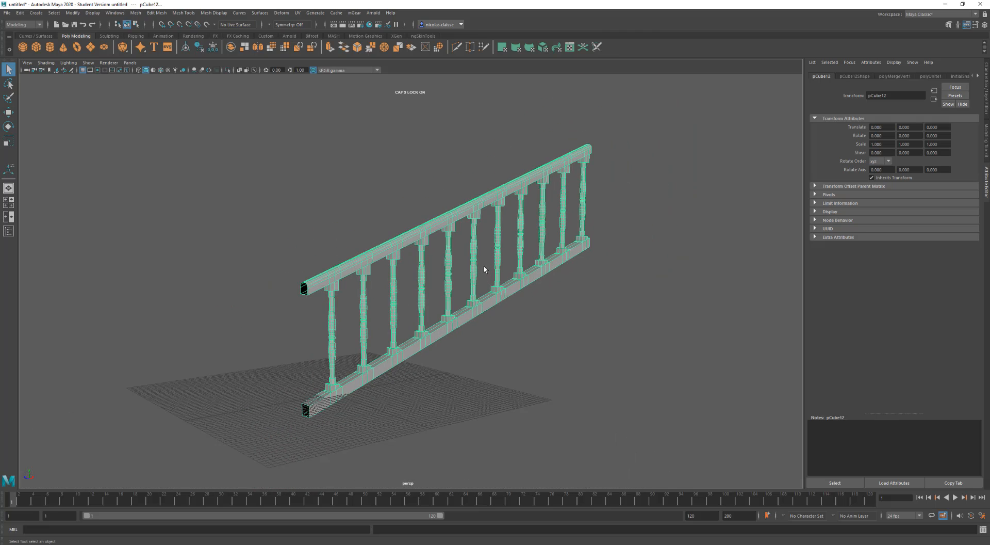
Step: Create a polygon pipe beside the railing, about 7.2 in radius and 2.6 in thickness
click(487, 408)
shift+right_drag(486, 389, 488, 450)
shift+drag(524, 448, 532, 461)
drag(534, 409, 552, 428)
alt+middle_drag(552, 420, 524, 230)
Step: Set the pipe's axis subdivisions to 6
right_click(518, 316)
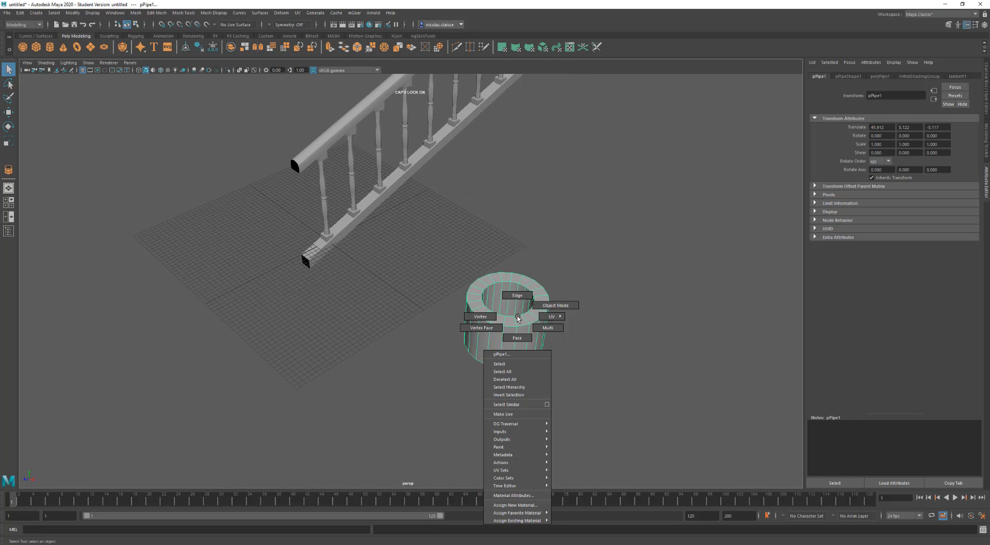
click(880, 76)
drag(921, 156, 913, 154)
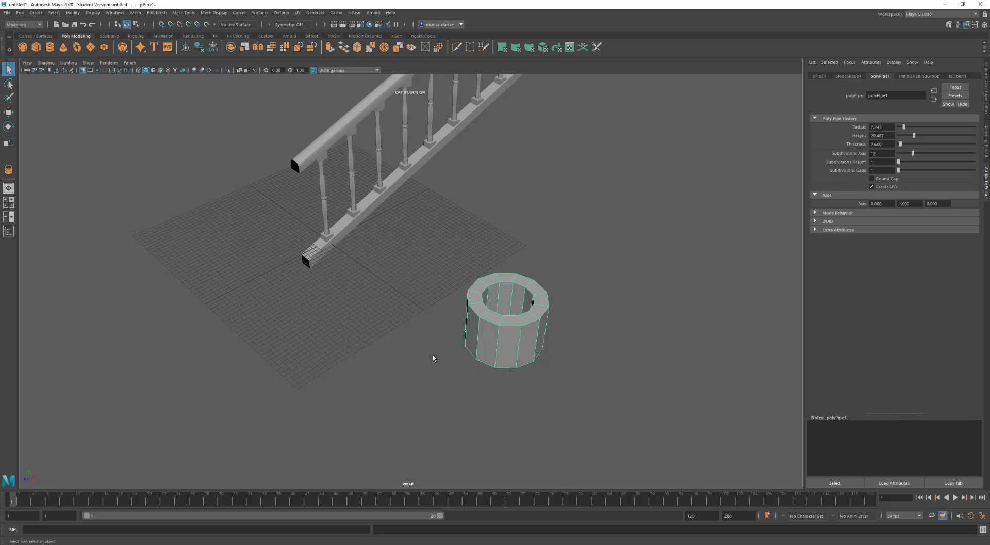
alt+drag(526, 302, 481, 308)
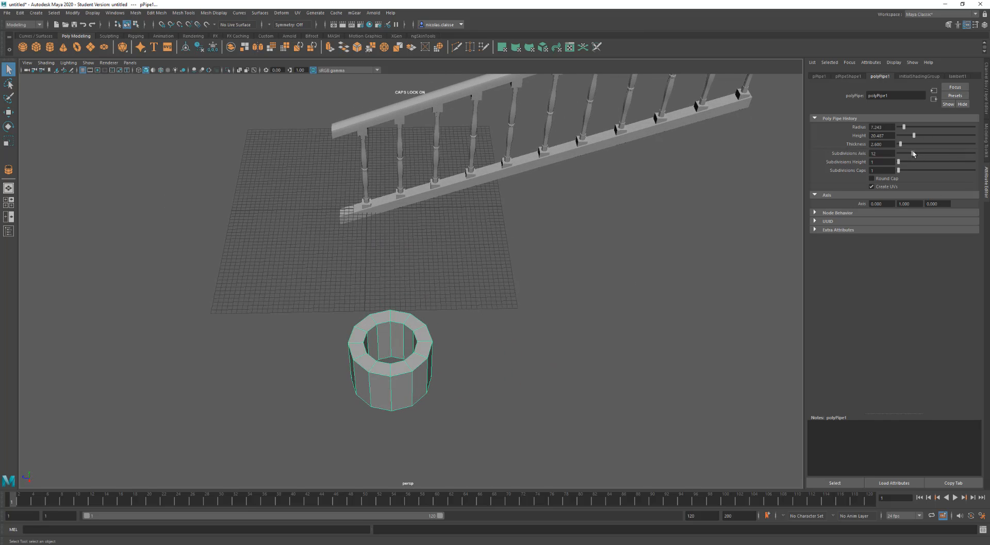
drag(913, 153, 903, 153)
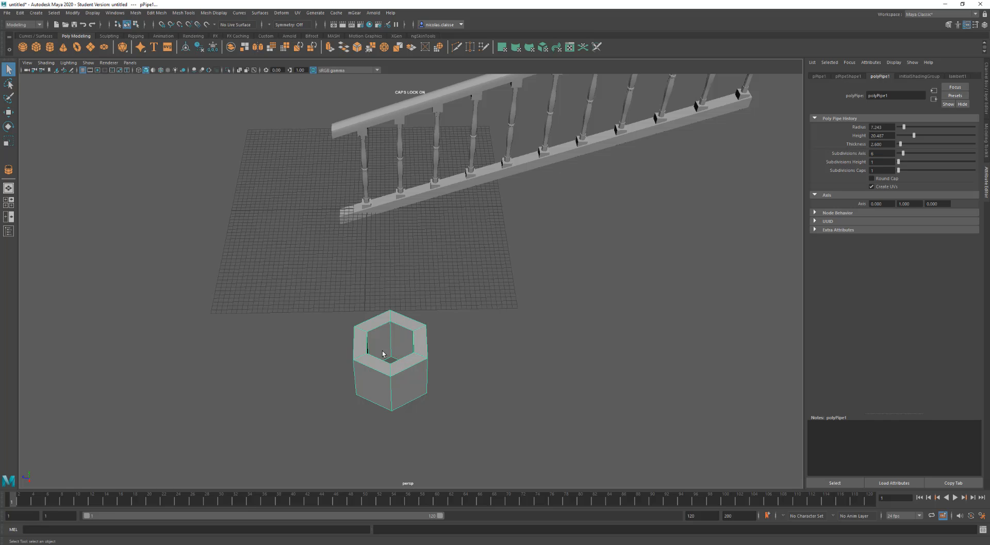
Step: Delete the faces of the hexagonal pipe except those of one side segment
alt+drag(411, 352, 342, 343)
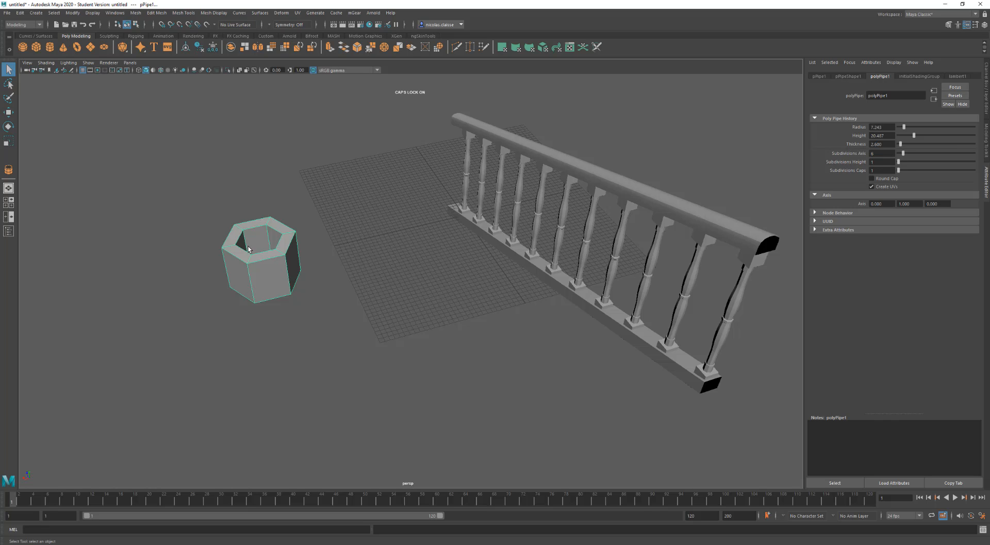
alt+drag(248, 249, 279, 285)
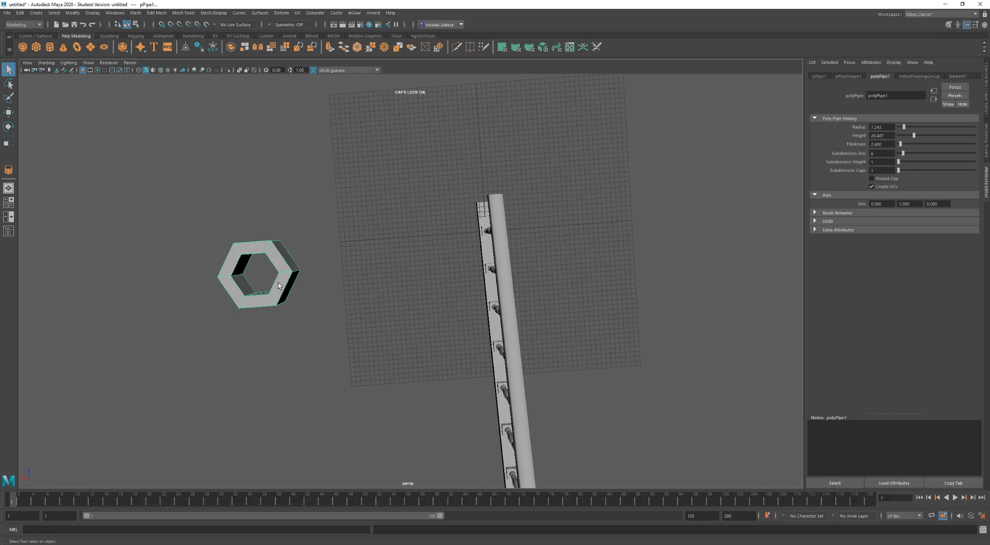
right_drag(278, 283, 302, 292)
drag(308, 285, 121, 226)
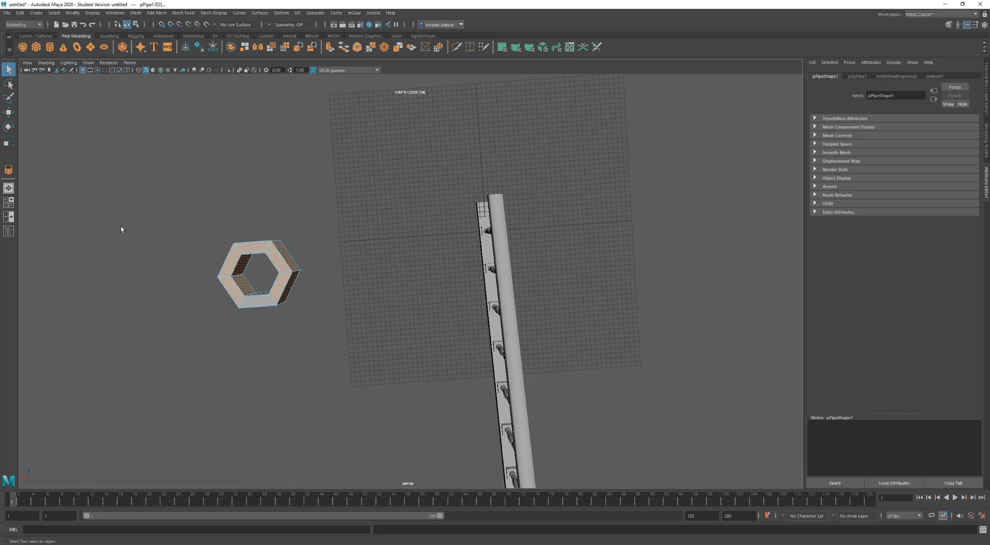
key(Delete)
Step: Extrude the remaining segment's outer face with an inward offset, extrude it again outward as a raised panel, and return to object mode
alt+drag(252, 309, 381, 283)
scroll(380, 280, up, 5)
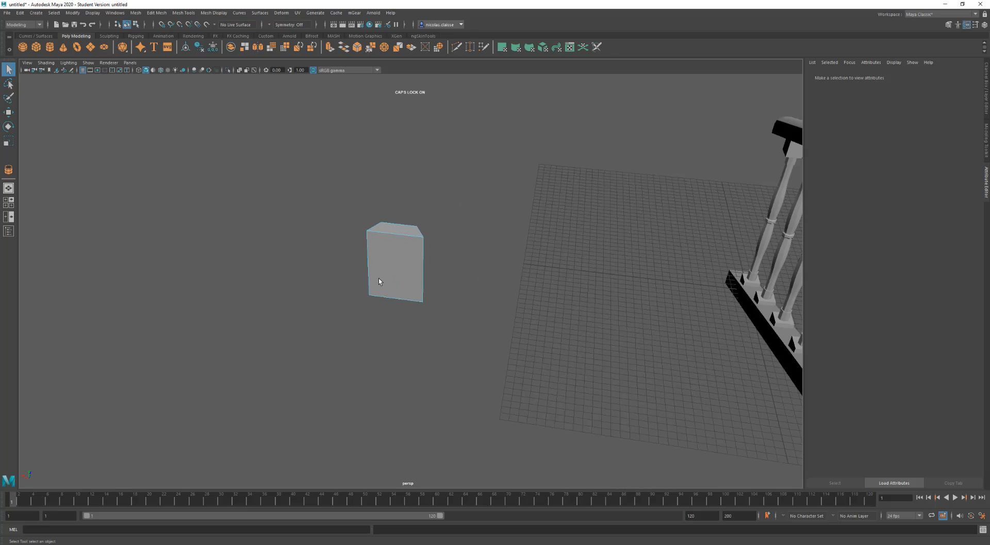
click(391, 253)
shift+right_drag(389, 250, 392, 272)
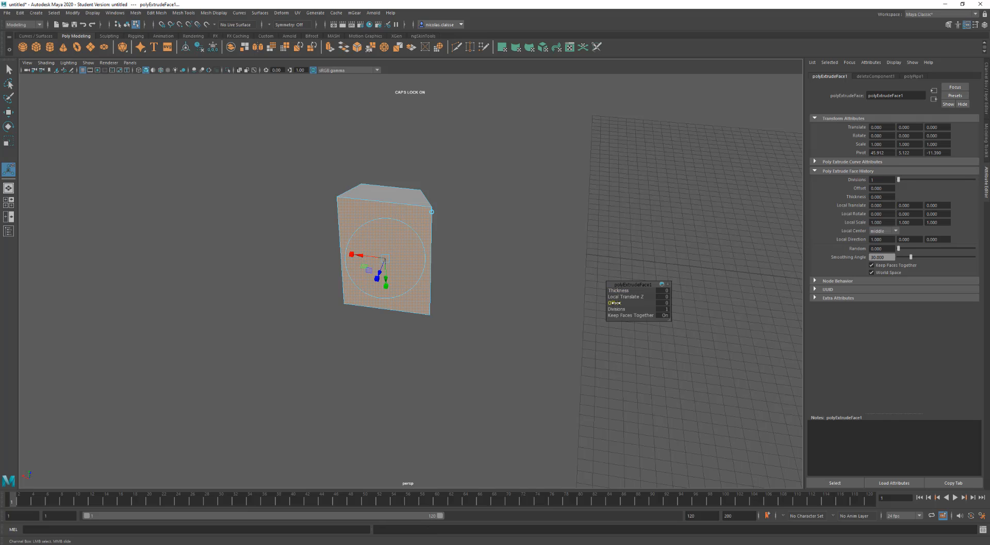
drag(617, 302, 623, 293)
key(ctrl+e)
key(F8)
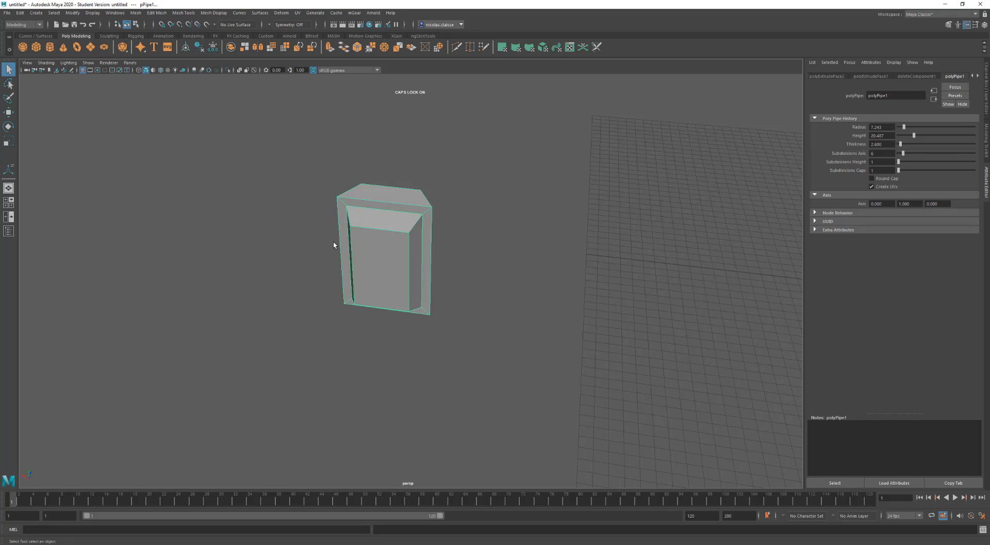
Step: Rotate a duplicate of the segment around the vertical axis to the adjacent side, and repeat Duplicate with Transform four times to close the ring
alt+drag(376, 256, 438, 260)
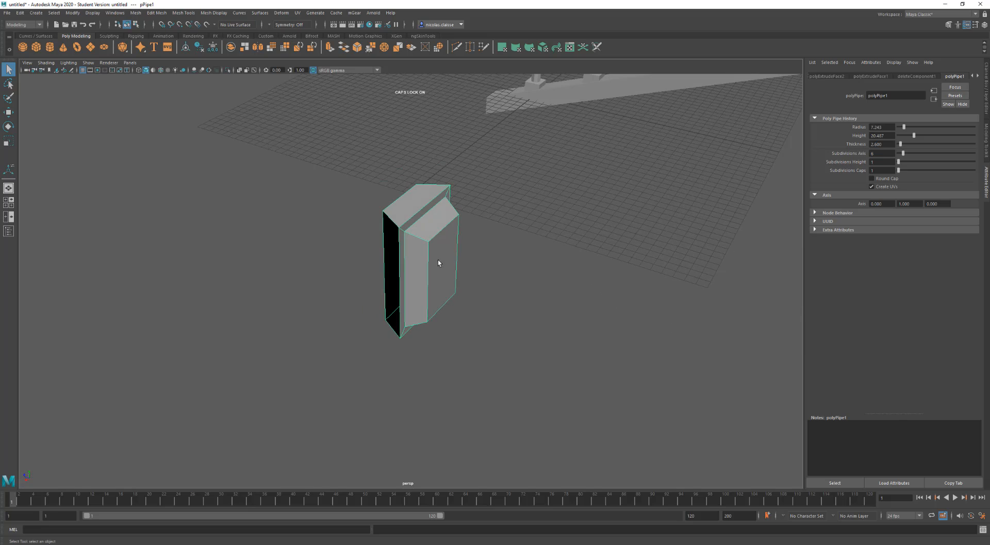
key(w)
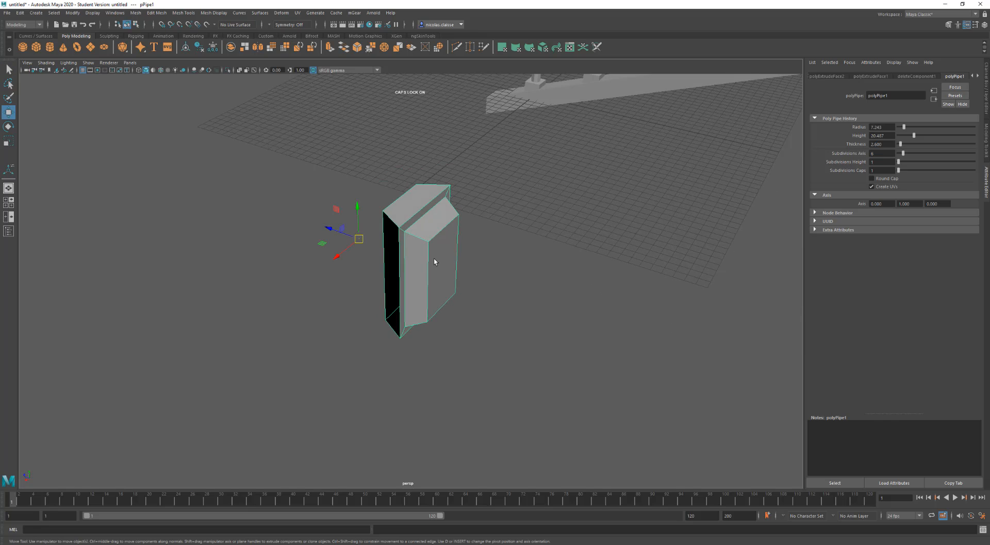
key(e)
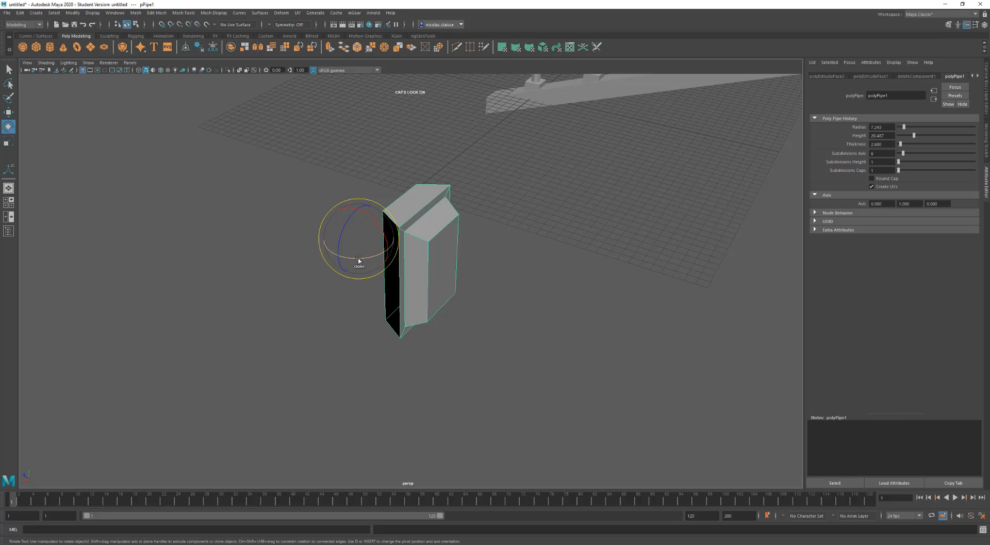
shift+drag(359, 259, 387, 258)
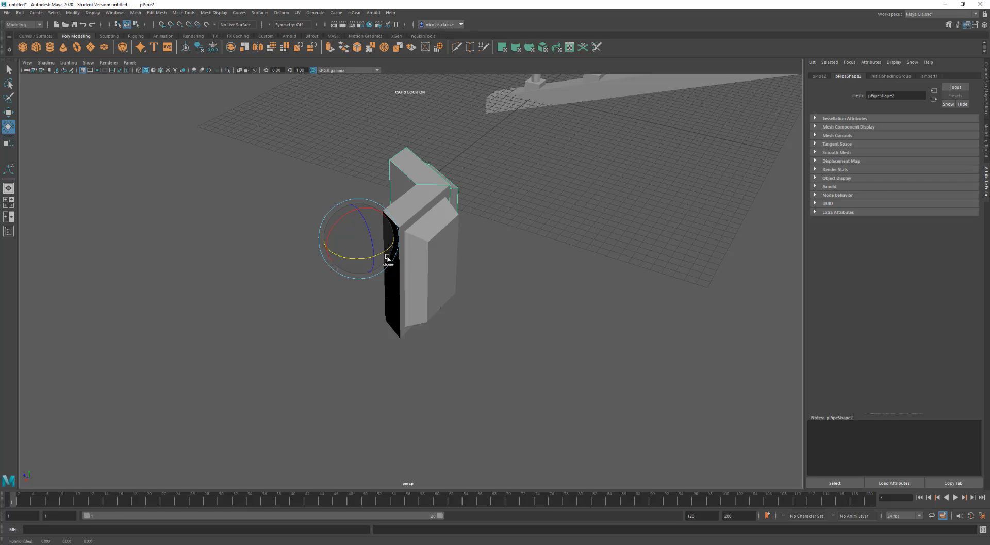
key(shift+d)
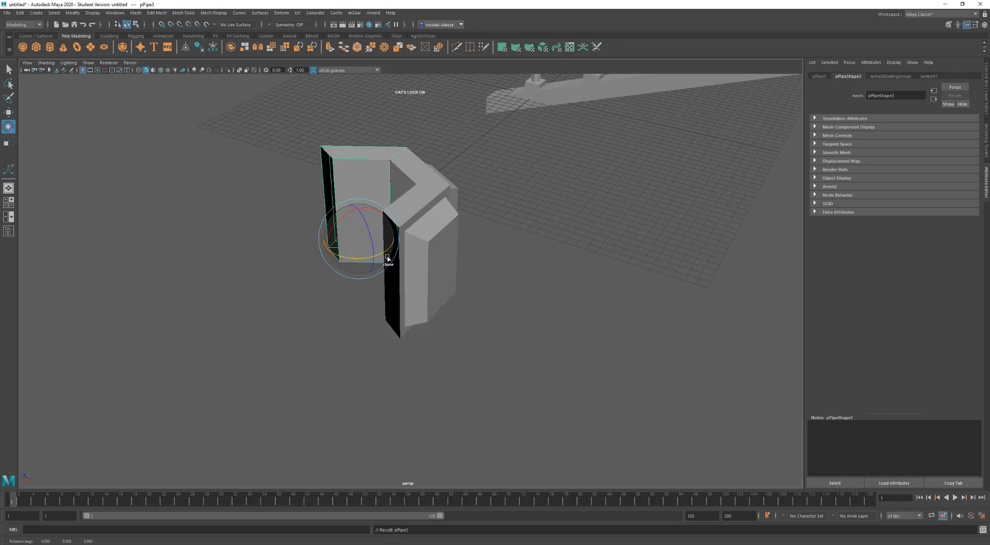
key(shift+d)
key(shift+d)
key(shift+d)
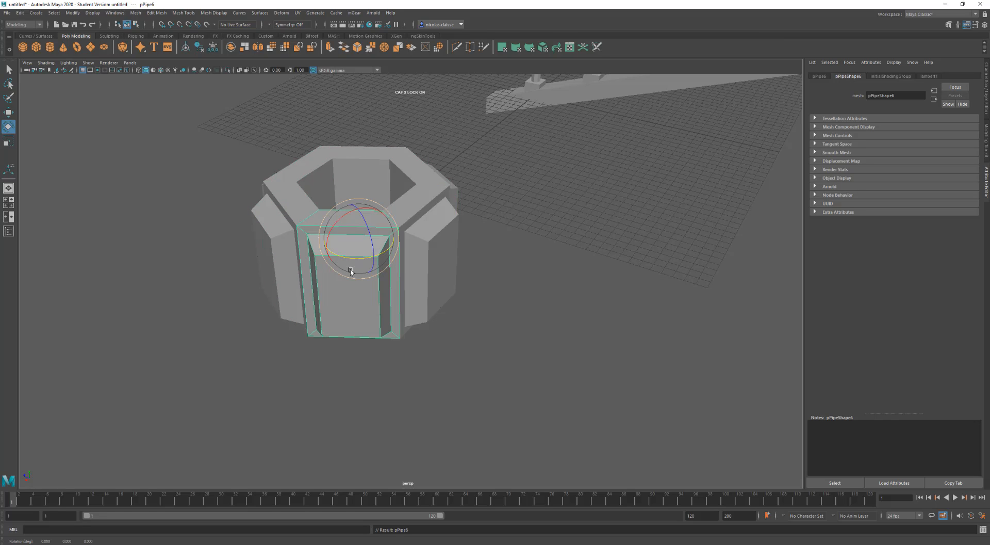
Step: Create a thin, flat polygon cube as a slab in the empty space beside the hexagonal ring
drag(244, 282, 523, 152)
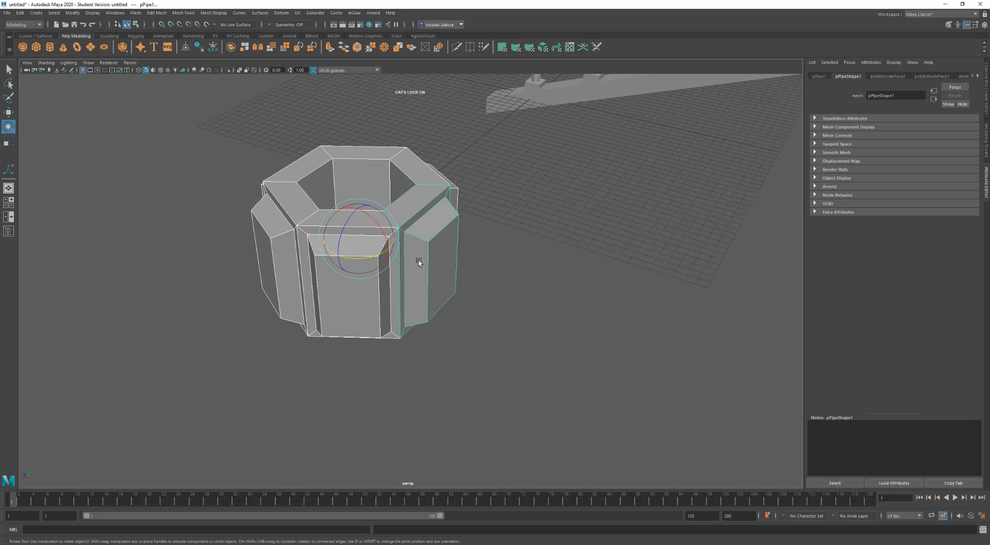
alt+drag(413, 278, 436, 295)
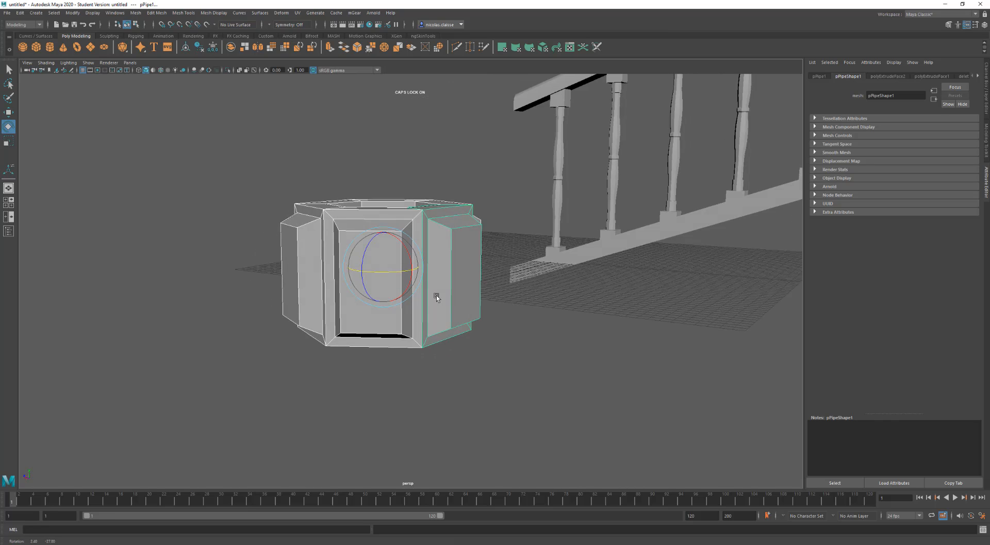
alt+right_drag(474, 315, 270, 248)
alt+right_drag(565, 327, 336, 269)
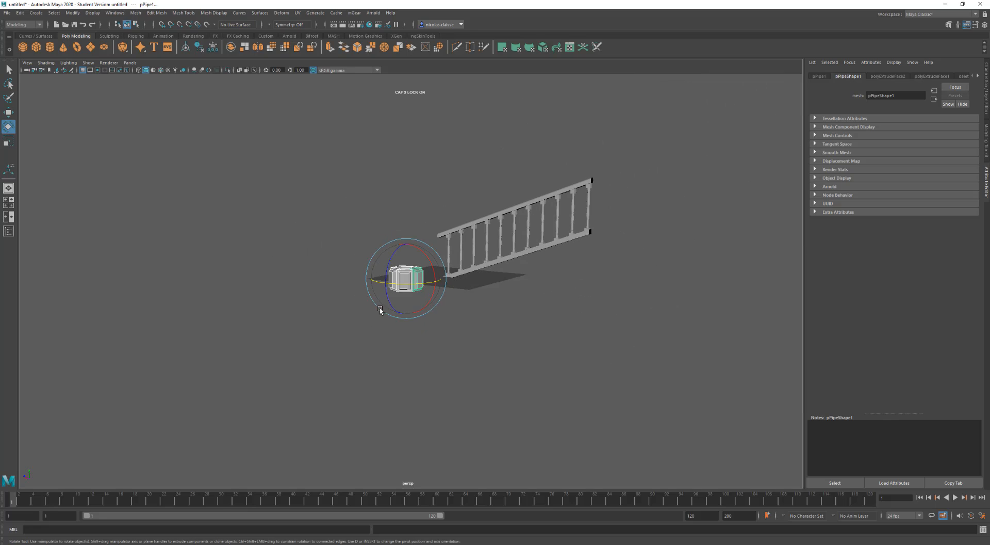
alt+drag(380, 310, 425, 323)
click(410, 346)
shift+right_drag(530, 366, 532, 390)
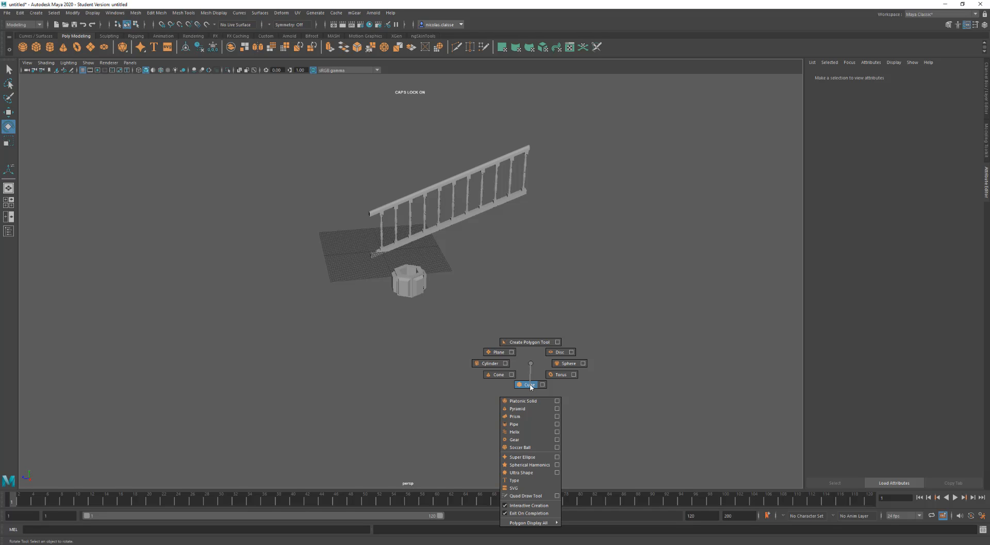
shift+right_drag(531, 386, 530, 386)
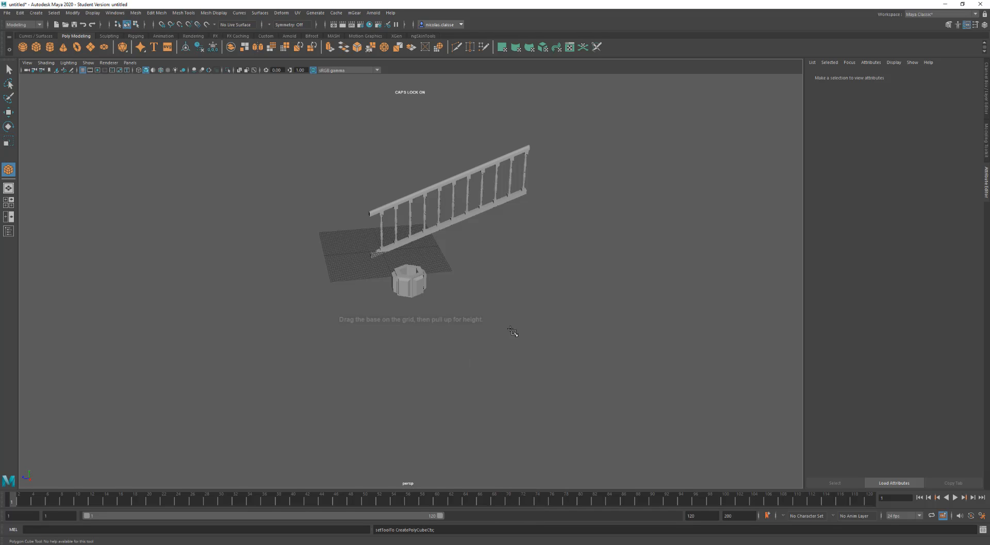
drag(513, 330, 546, 343)
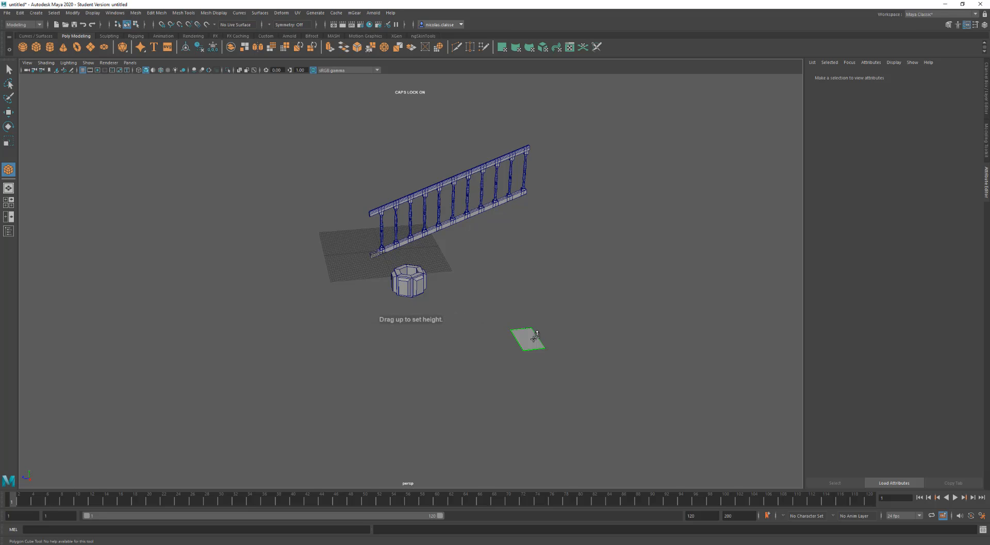
click(529, 340)
scroll(527, 340, up, 2)
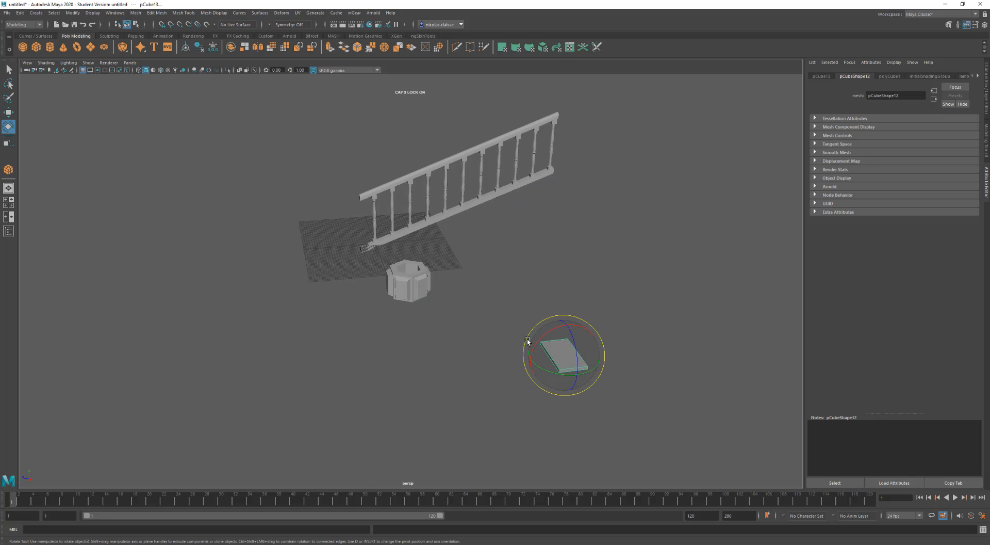
Step: Move the slab's pivot along the X axis, snapped to the slab's back edge
key(w)
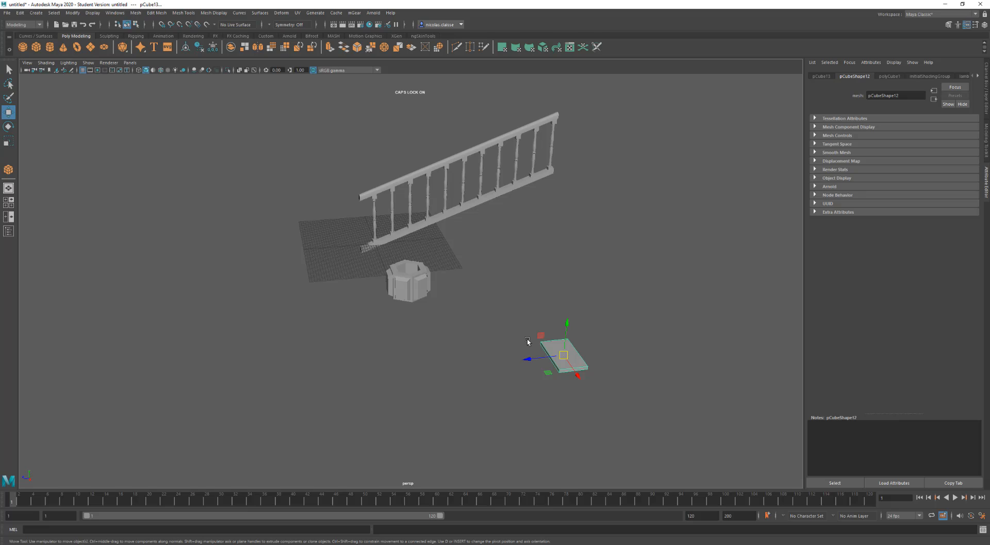
key(d)
key(v)
drag(578, 376, 557, 350)
click(73, 13)
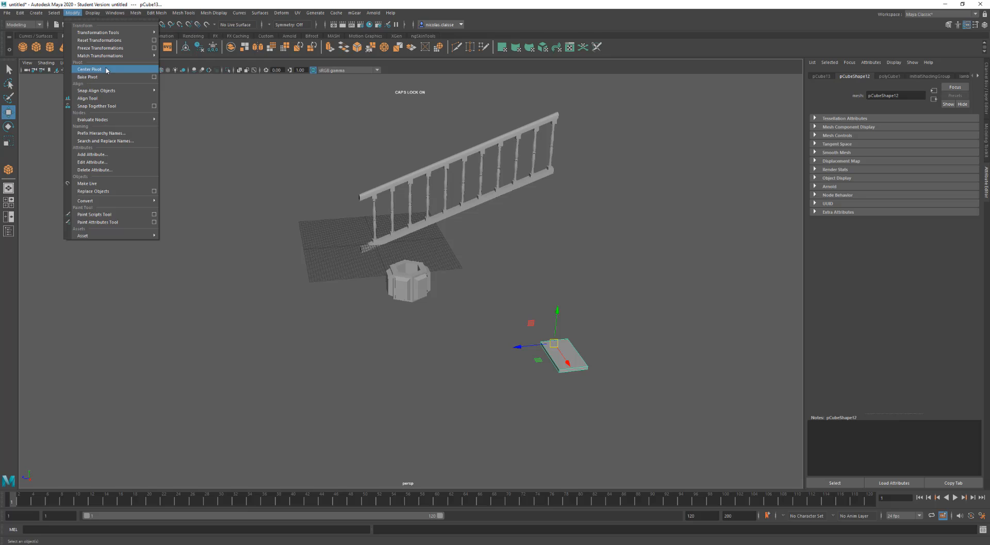
click(106, 75)
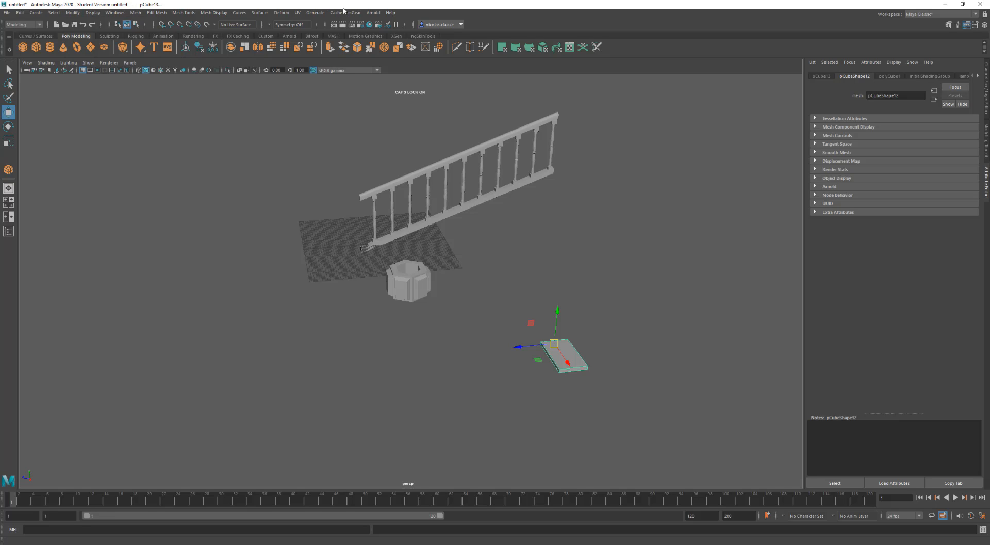
Step: Switch to the Animation menu set and load the MASH.mll plug-in through the Plug-in Manager
click(29, 23)
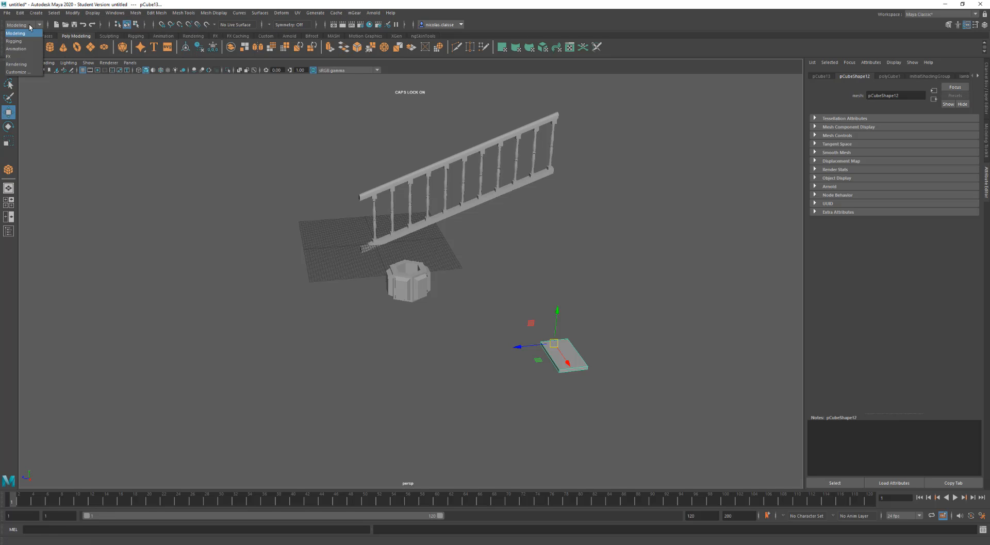
click(21, 49)
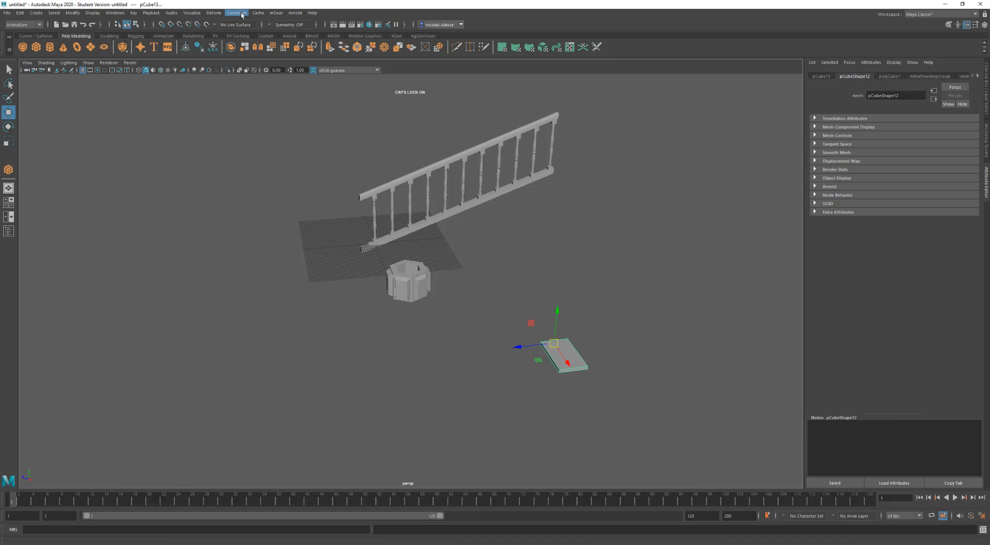
click(114, 12)
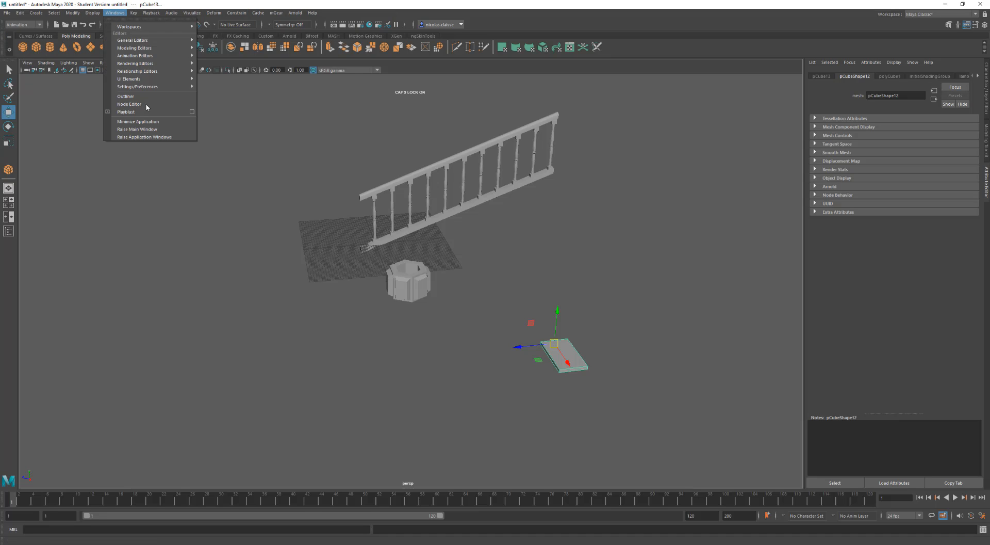
mouse_move(165, 86)
click(239, 144)
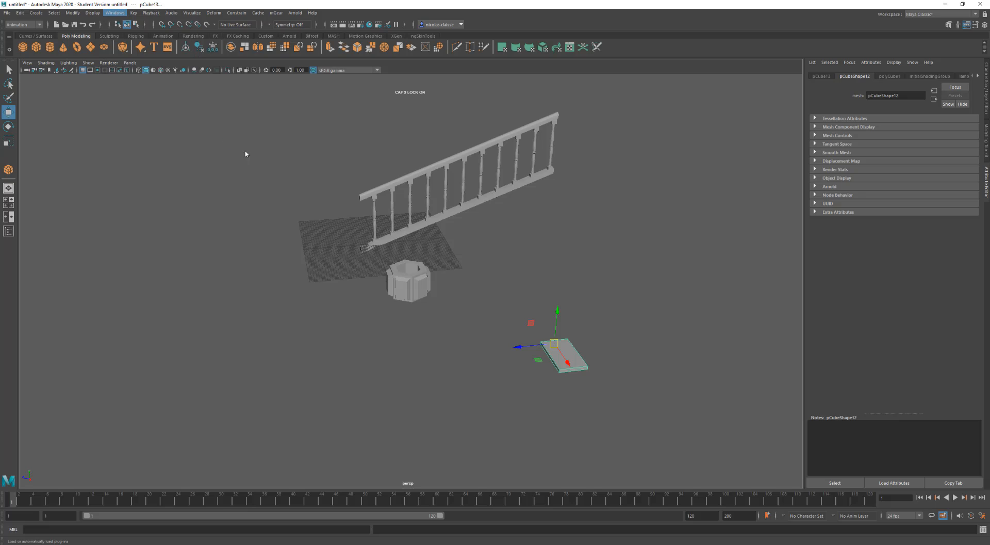
click(394, 210)
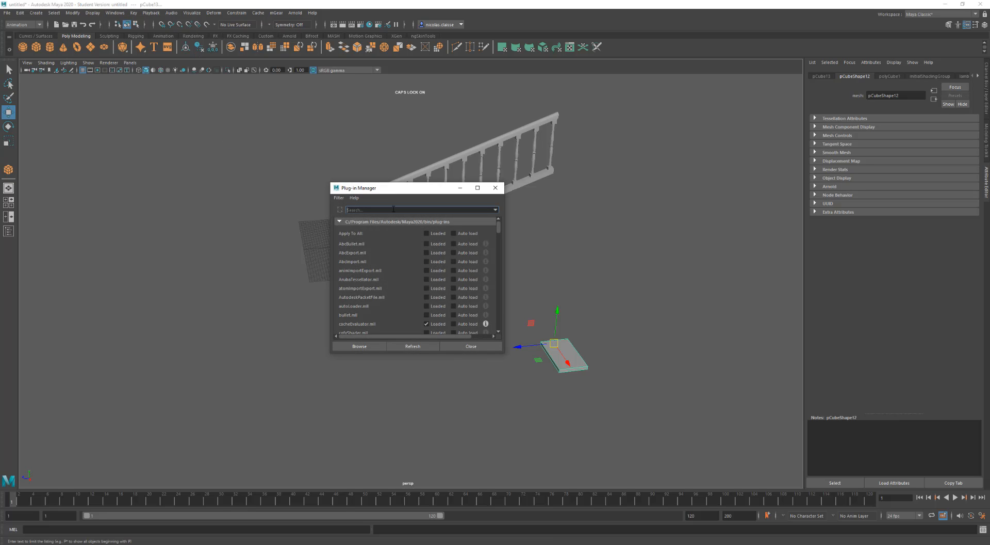
text(MAS)
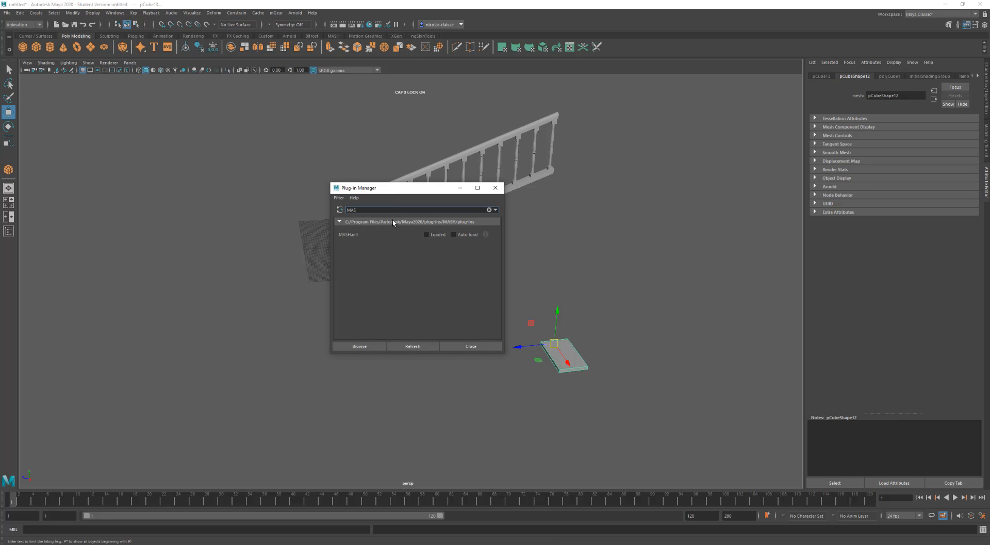
click(428, 235)
click(495, 187)
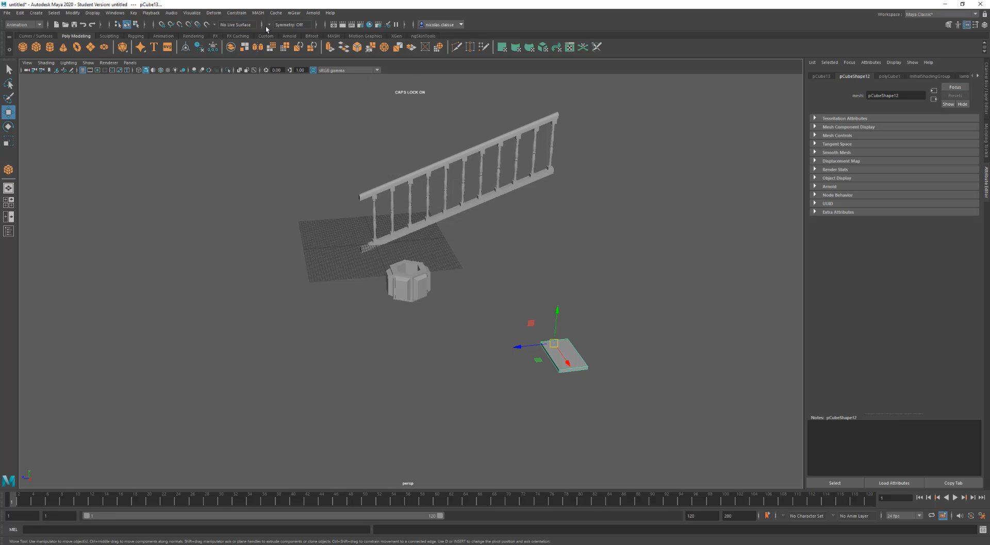
Step: Open the MASH Editor and create a MASH network from the selected slab
click(258, 13)
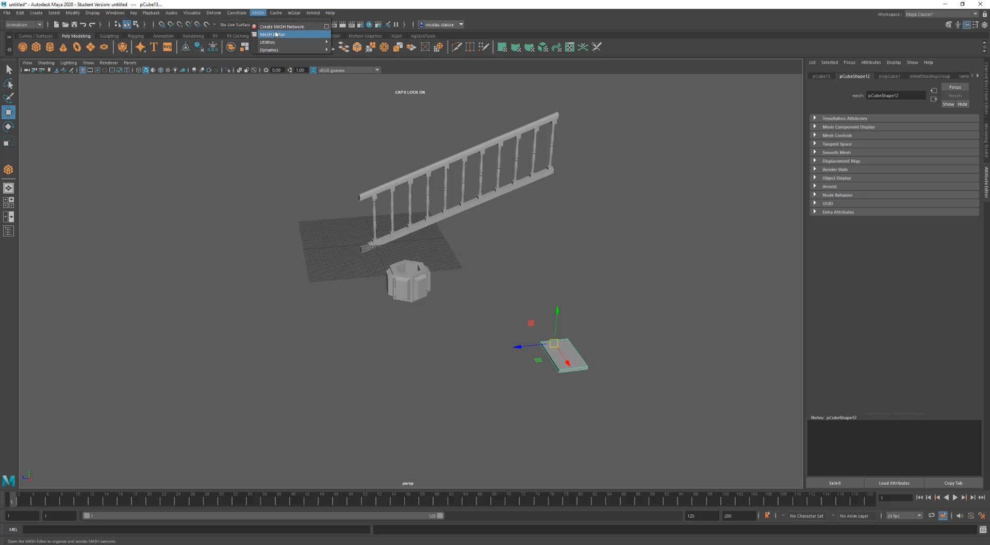
click(274, 34)
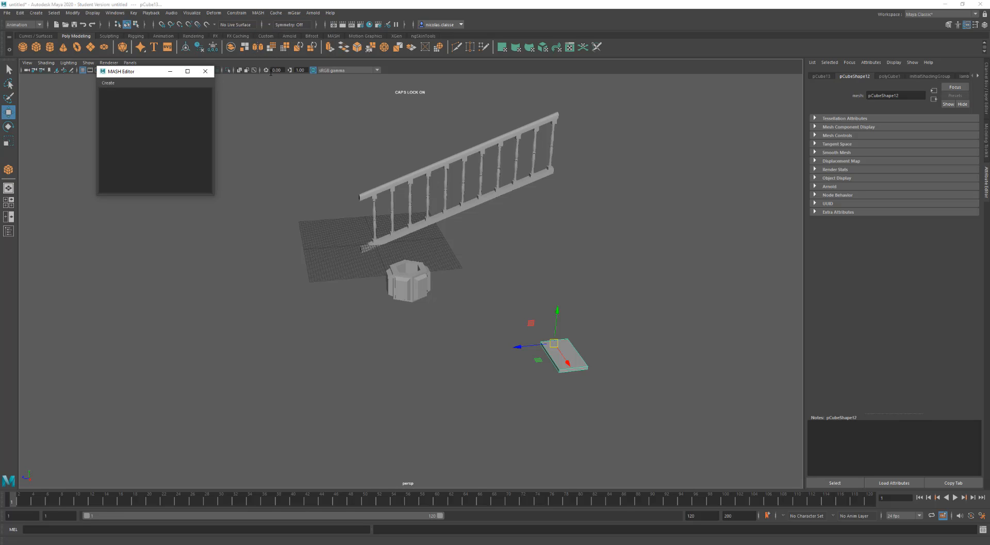
click(114, 84)
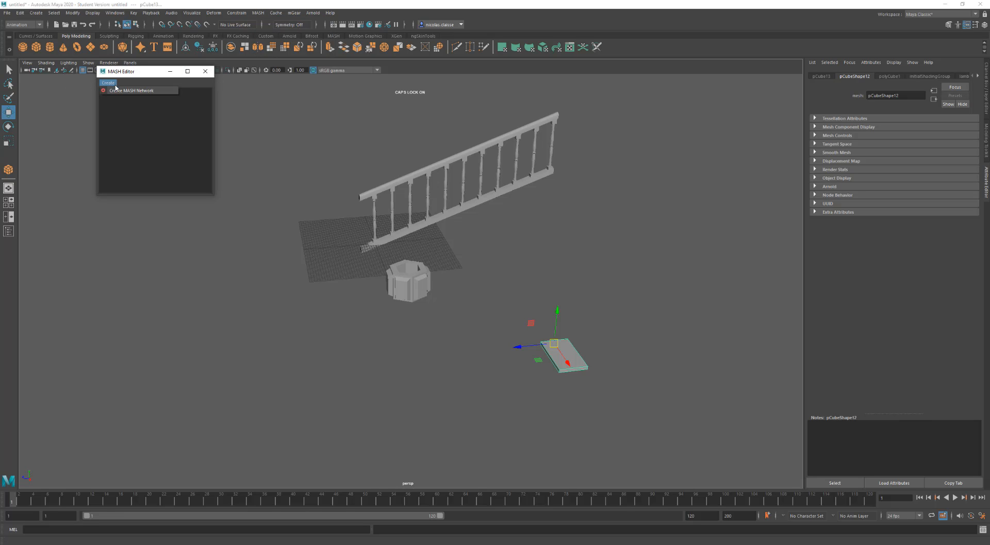
click(146, 91)
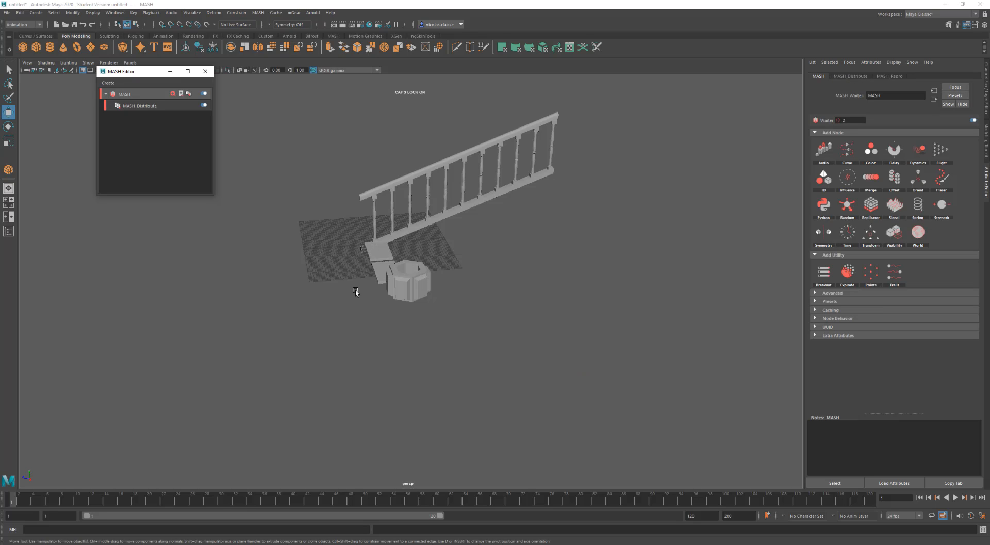
alt+drag(356, 292, 365, 299)
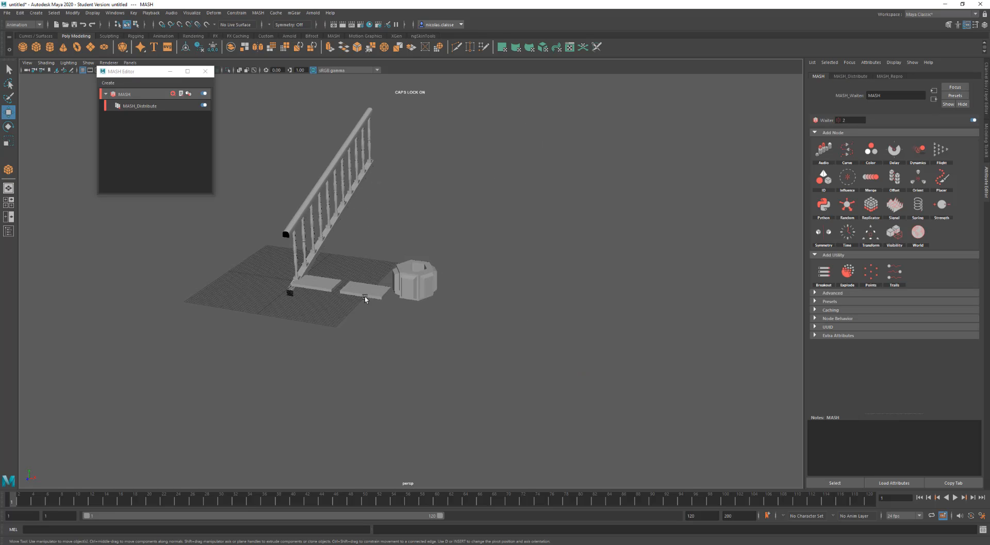
Step: Set the MASH_Distribute node's distribution type to Grid, with X, Y and Z distances of 30
click(140, 105)
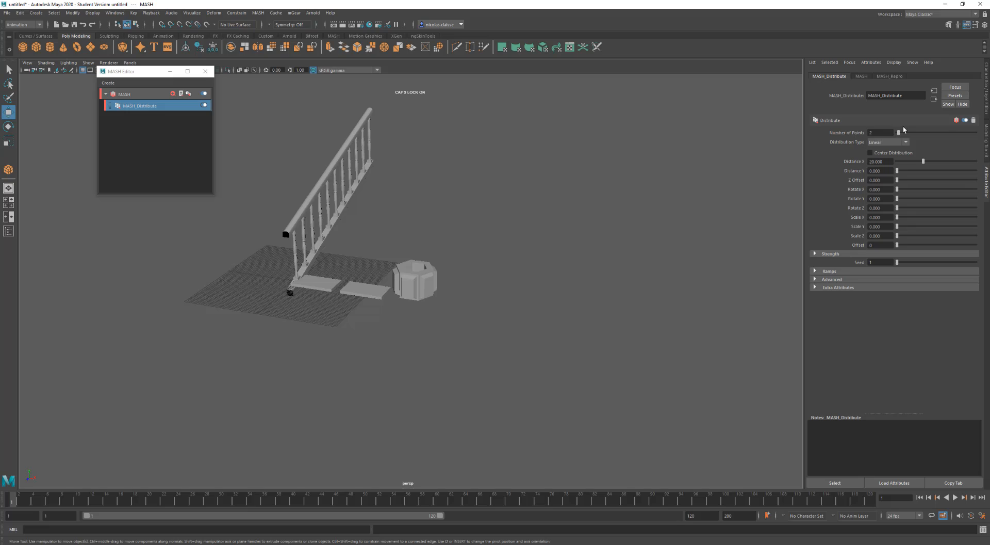
click(896, 142)
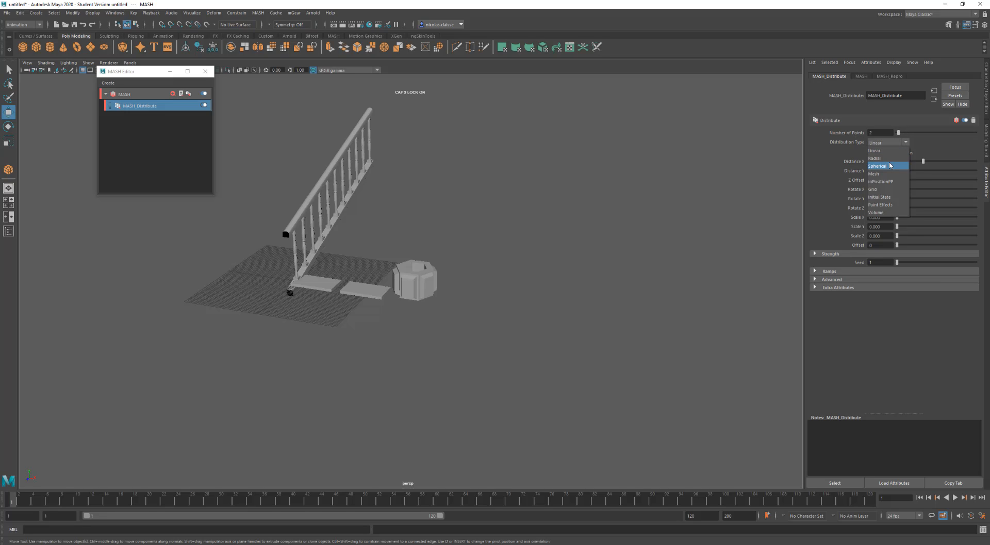
click(887, 189)
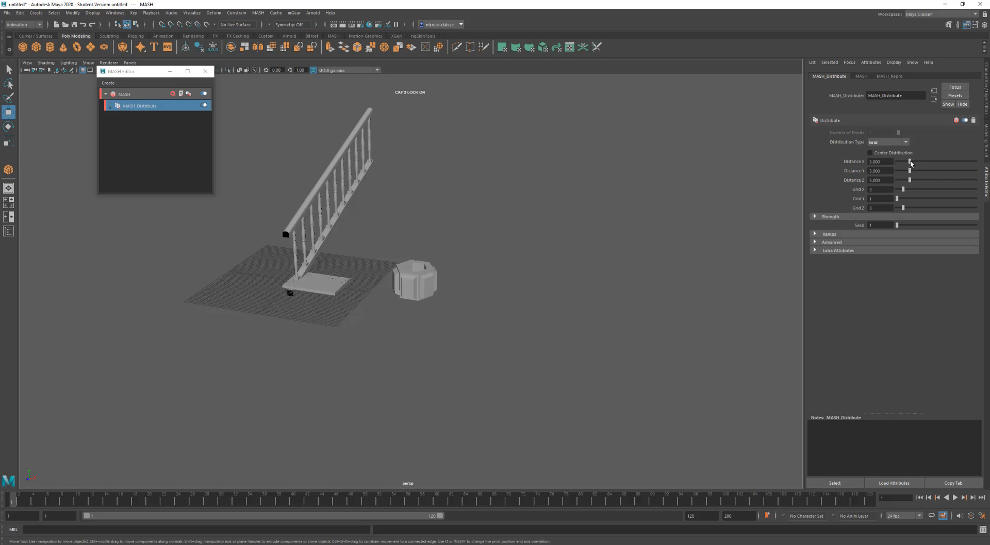
drag(910, 163, 975, 162)
drag(911, 171, 981, 183)
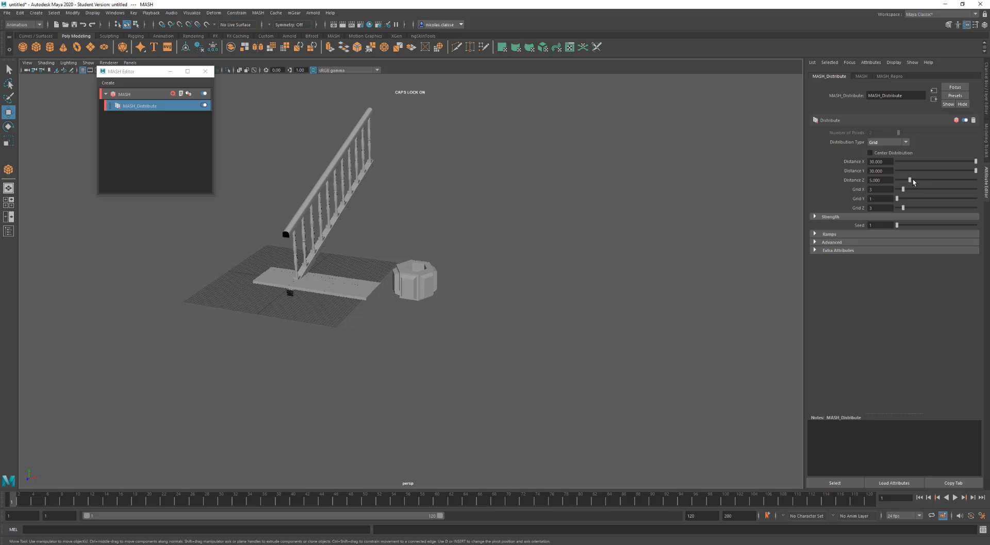
drag(910, 180, 926, 180)
Step: Delete the hexagonal ring and the stair railing, leaving only the MASH slabs in the scene
click(428, 299)
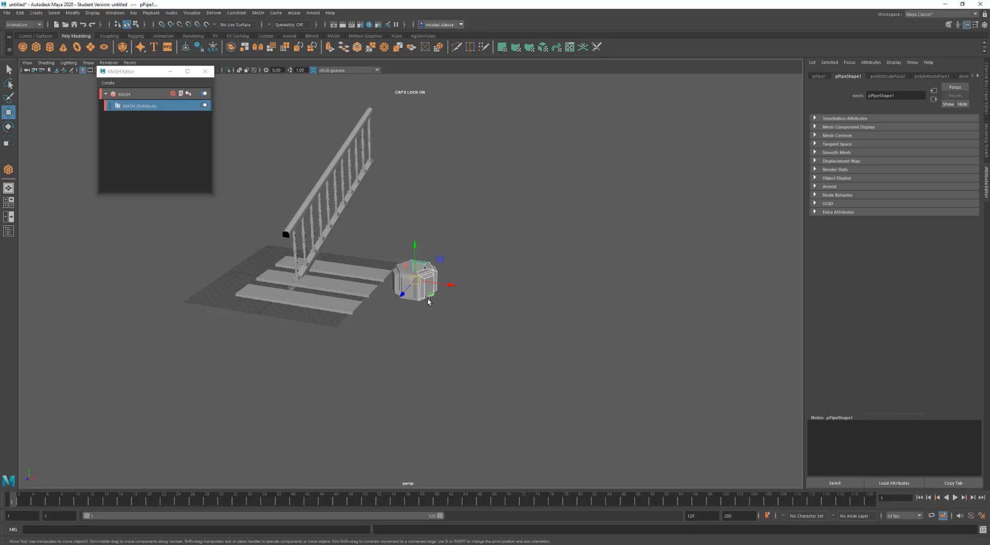
drag(475, 311, 400, 230)
key(Delete)
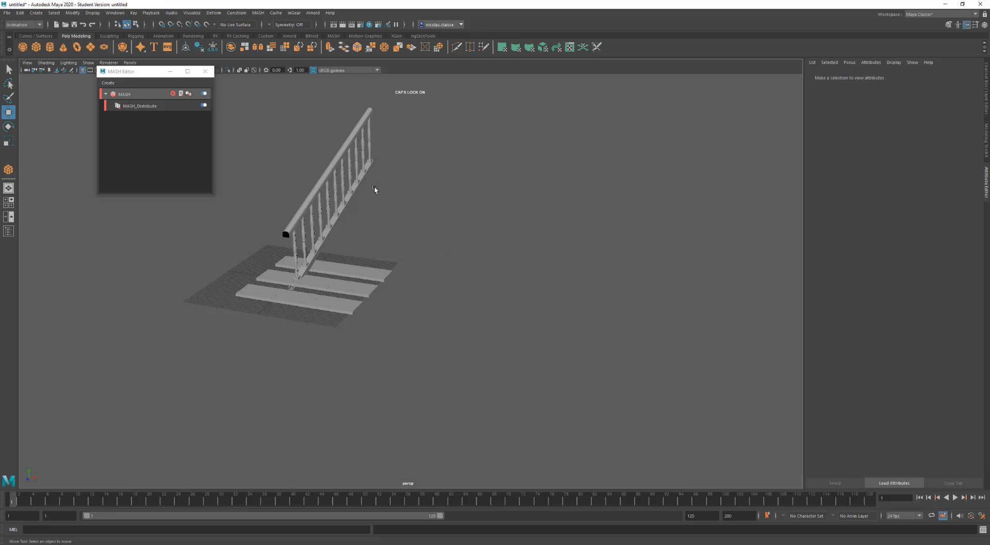
drag(336, 151, 385, 188)
key(Delete)
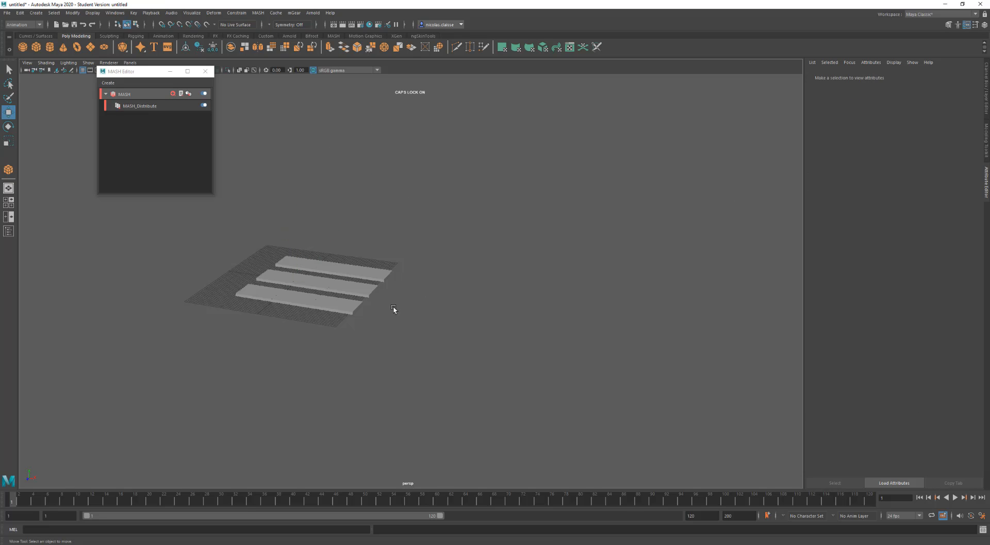
Step: Set the slab distribution's X and Z distances to 100, with Grid X at 7 and Grid Z at 4
click(364, 288)
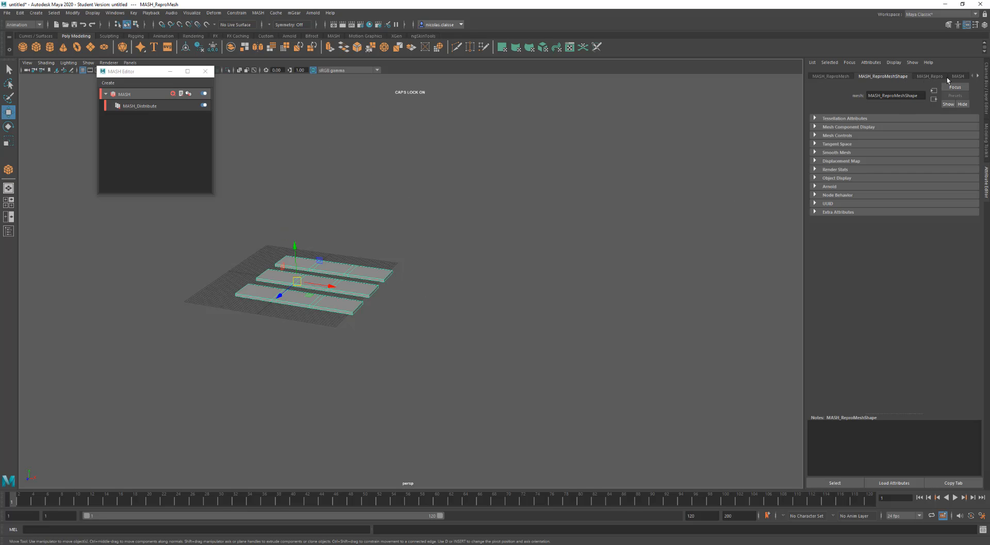
click(926, 77)
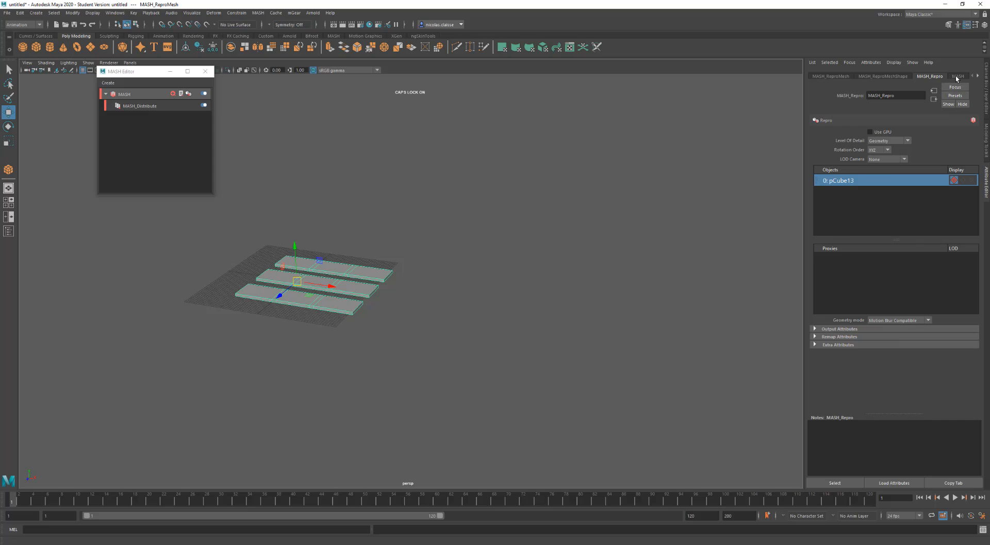
click(958, 77)
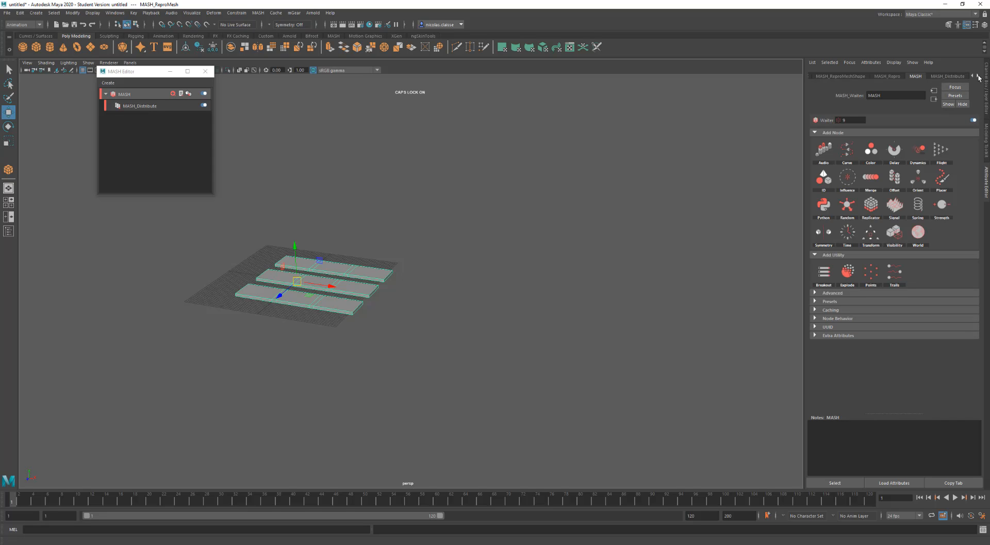
click(977, 76)
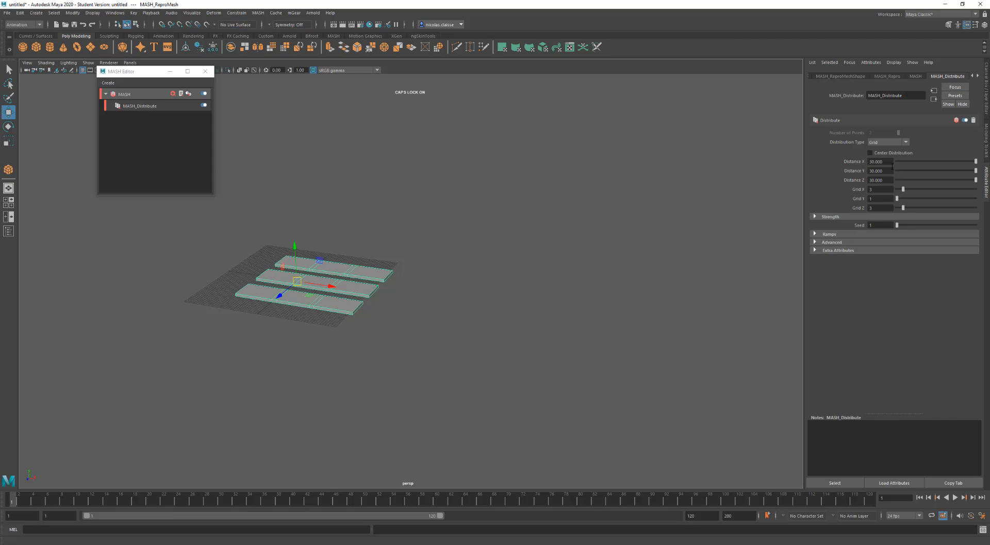
click(891, 163)
text(100)
click(886, 179)
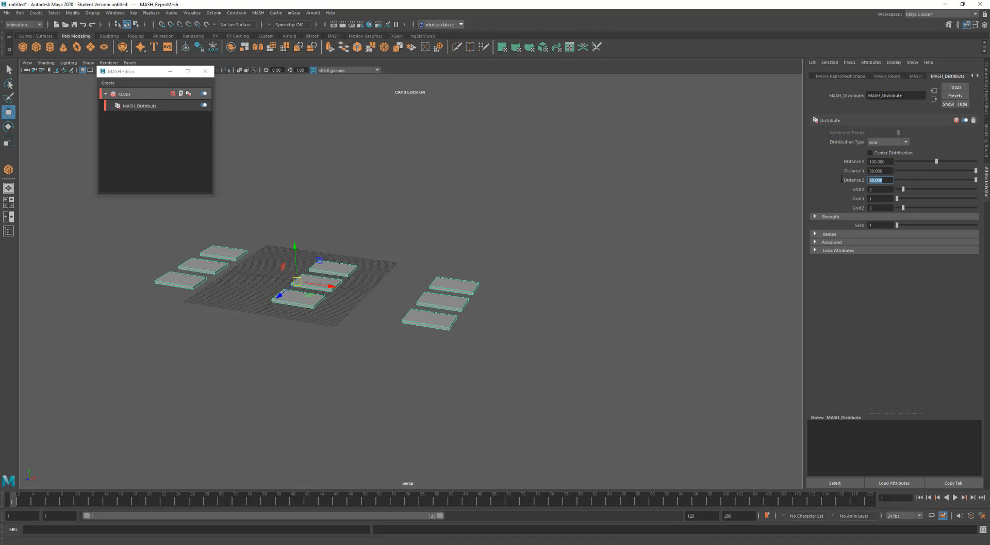
text(100)
mouse_move(907, 190)
mouse_down()
mouse_move(919, 190)
mouse_move(907, 209)
mouse_up()
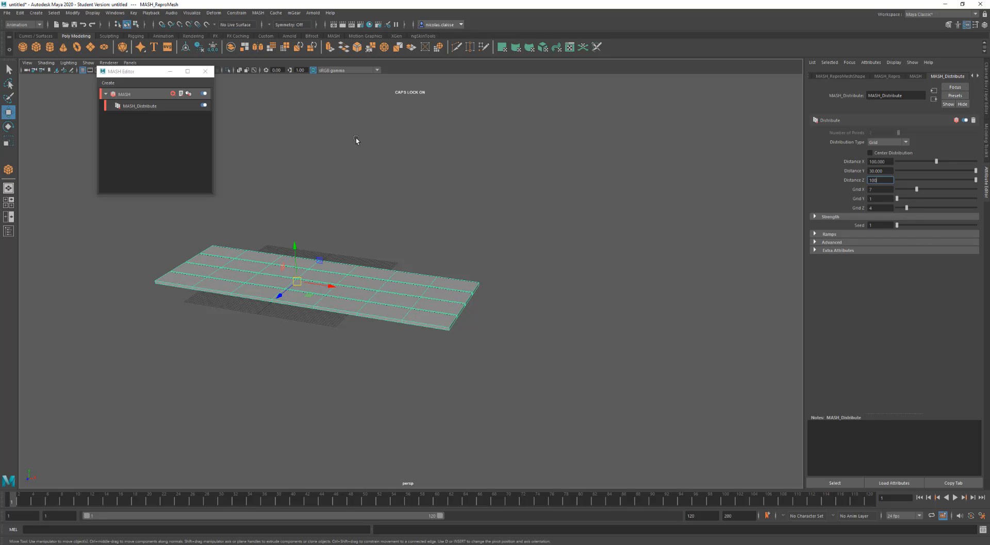
Step: Add an Offset node to the MASH network and set the slab distribution's Grid Z to 11
click(172, 94)
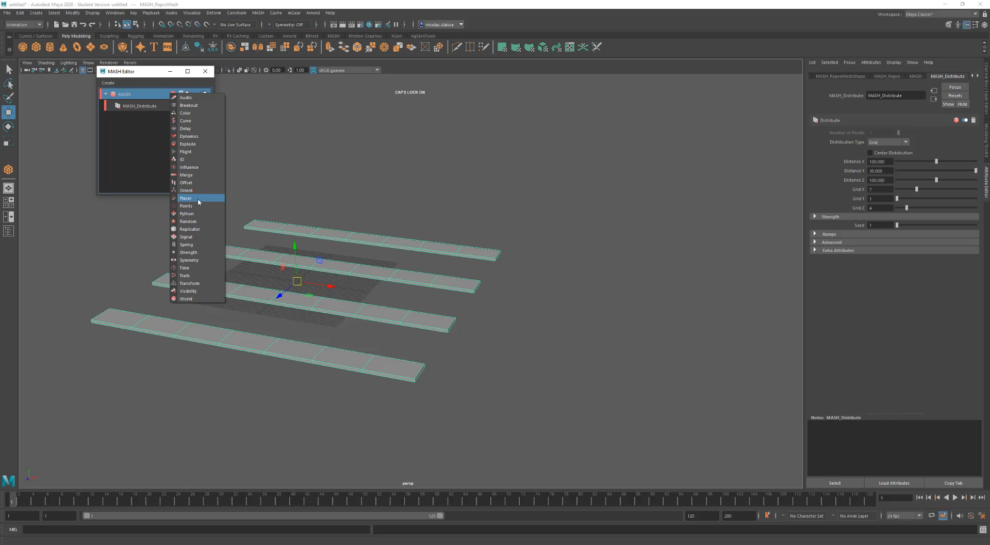
click(186, 182)
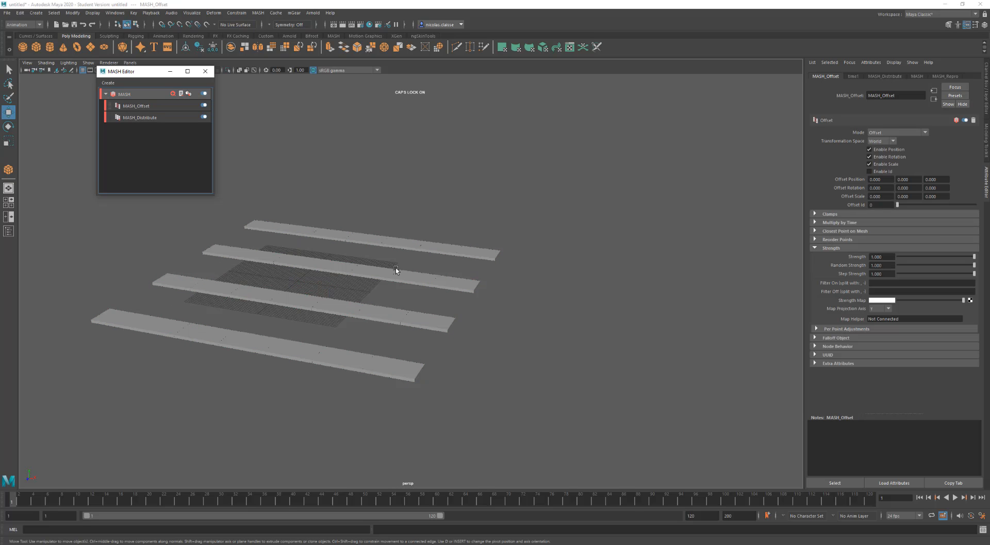
click(165, 118)
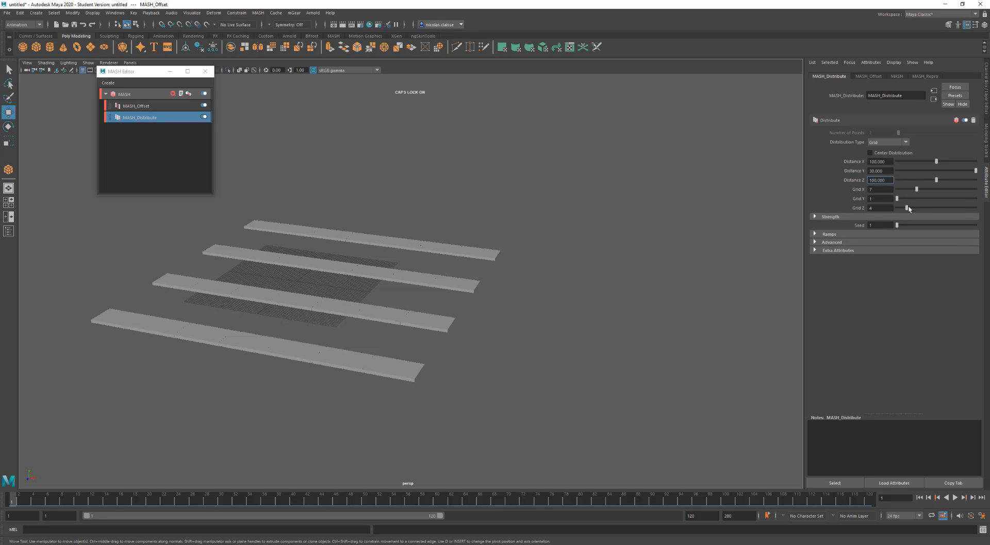
drag(908, 208, 928, 207)
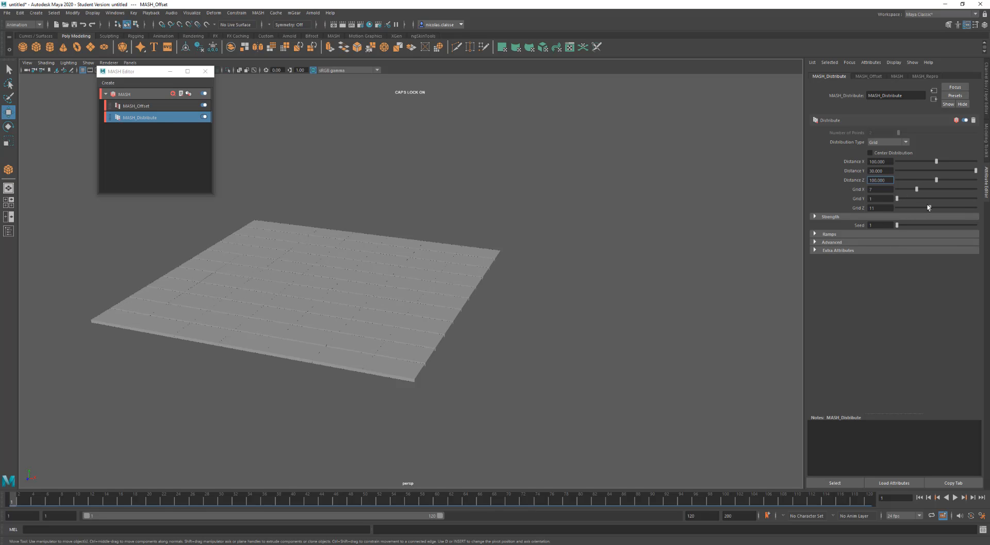
Step: Give the Offset node a Z position of 0.7, rotations of 7 in X and 5.2 in Z, and a Z scale of 0.4
click(142, 107)
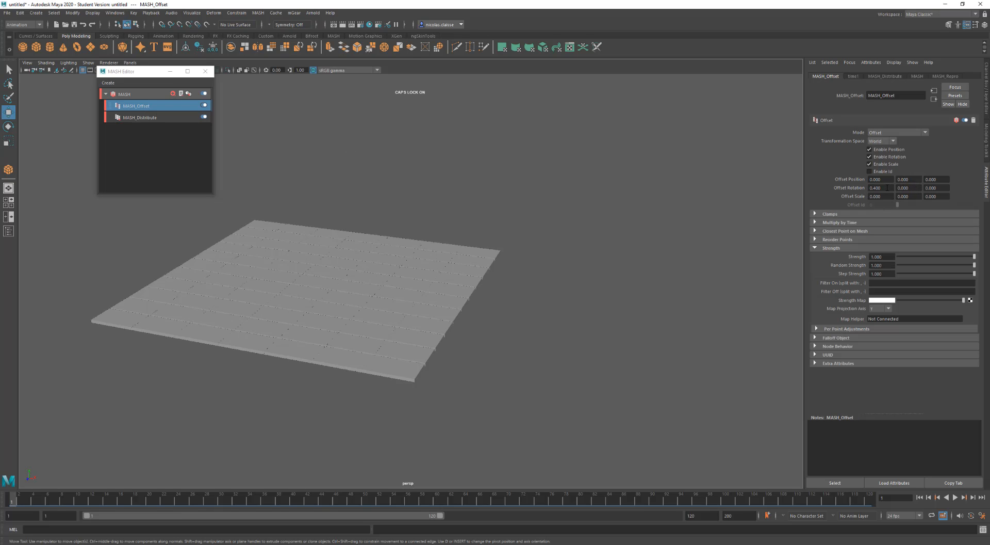
ctrl+drag(888, 188, 939, 198)
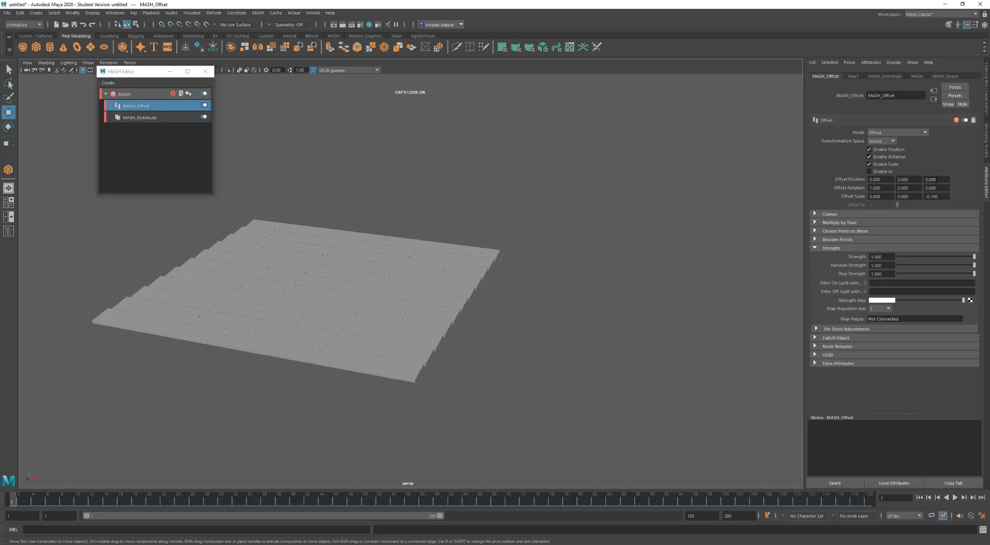
ctrl+drag(938, 179, 956, 195)
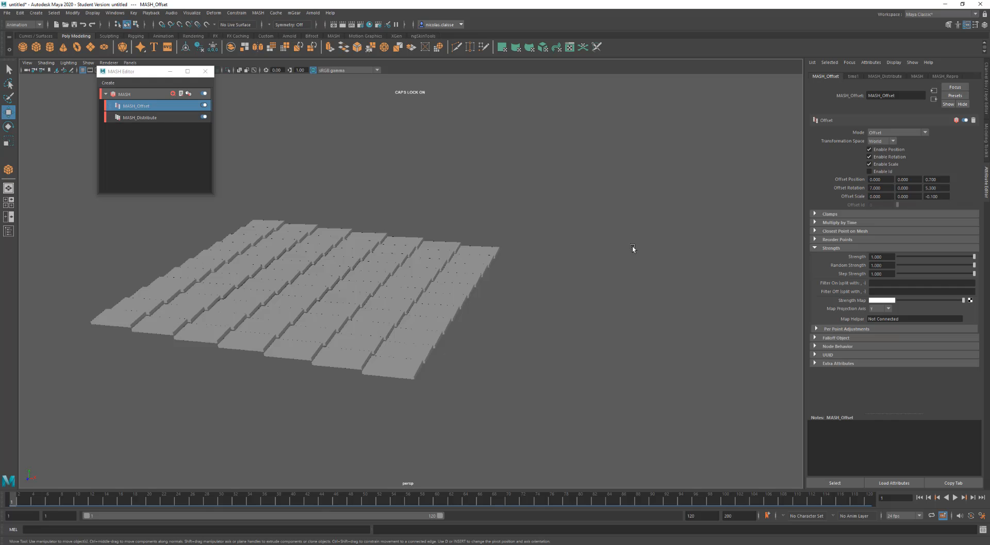
alt+drag(633, 248, 498, 308)
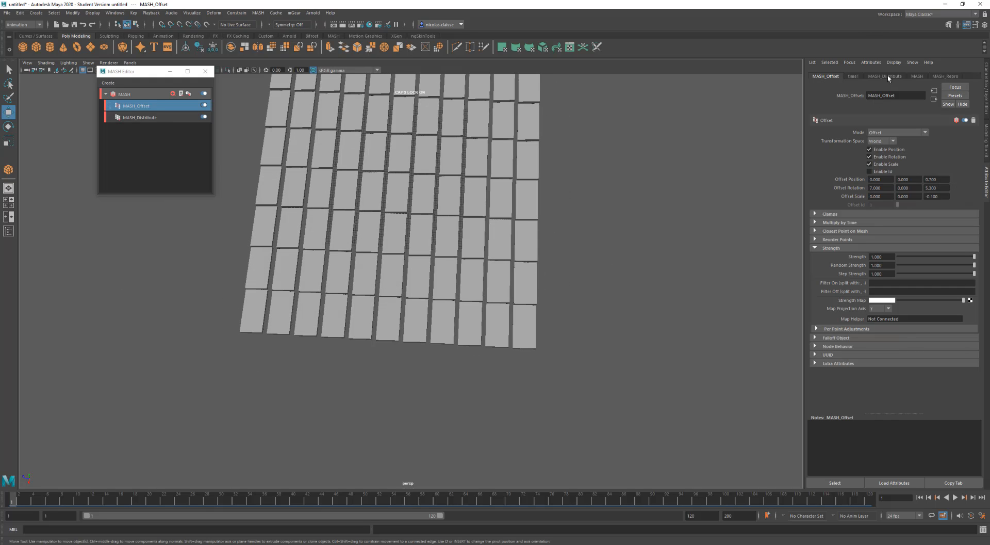
ctrl+drag(940, 196, 943, 196)
alt+drag(477, 244, 487, 227)
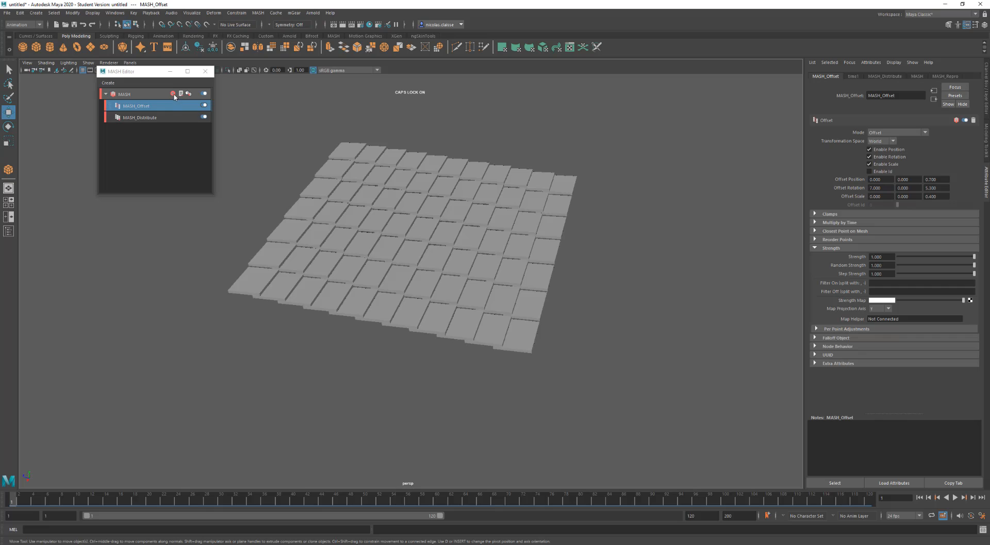
Step: Add a Random node to the MASH network with Position X 0.5, Y 0.2, Z 0.4 and Rotation Y 5.4
click(173, 94)
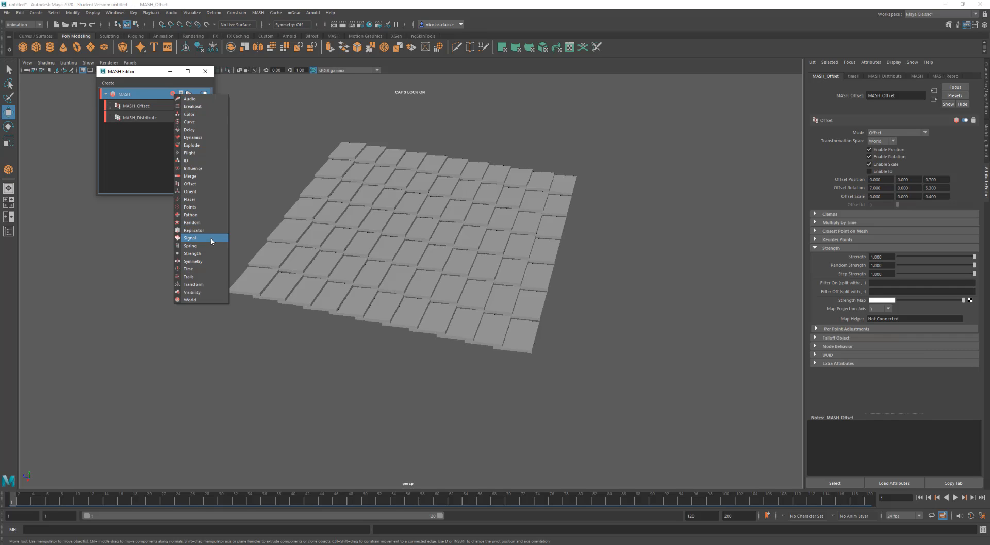
click(209, 221)
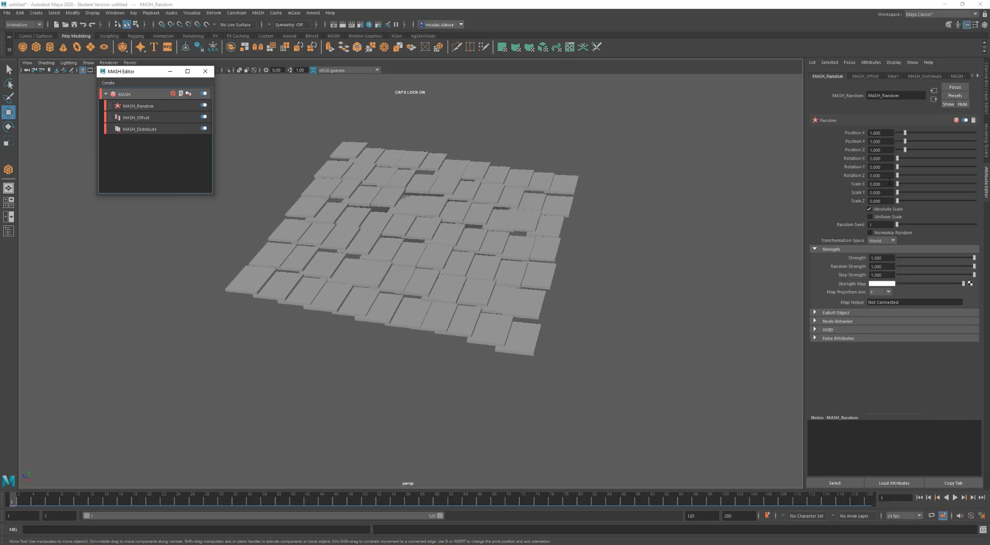
drag(904, 132, 900, 167)
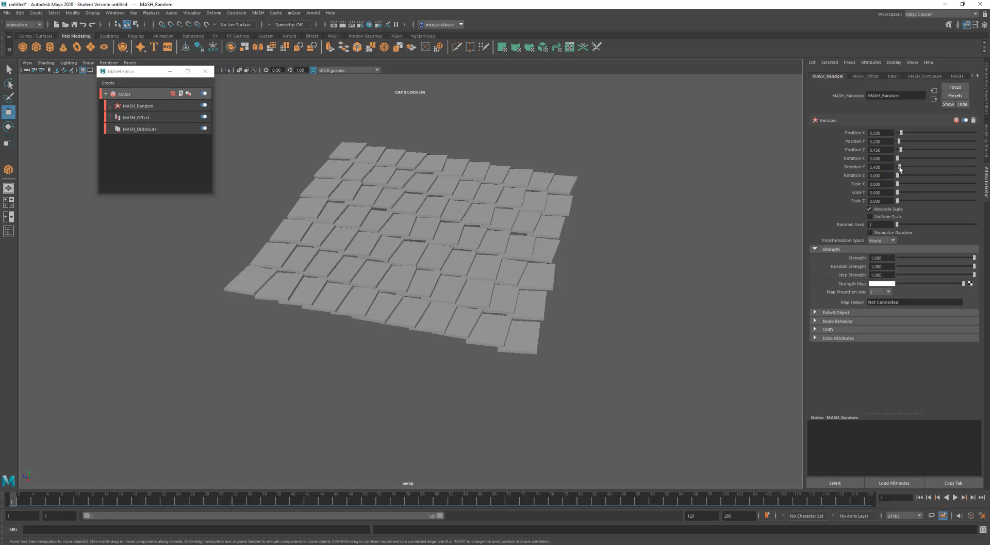
alt+drag(496, 198, 527, 220)
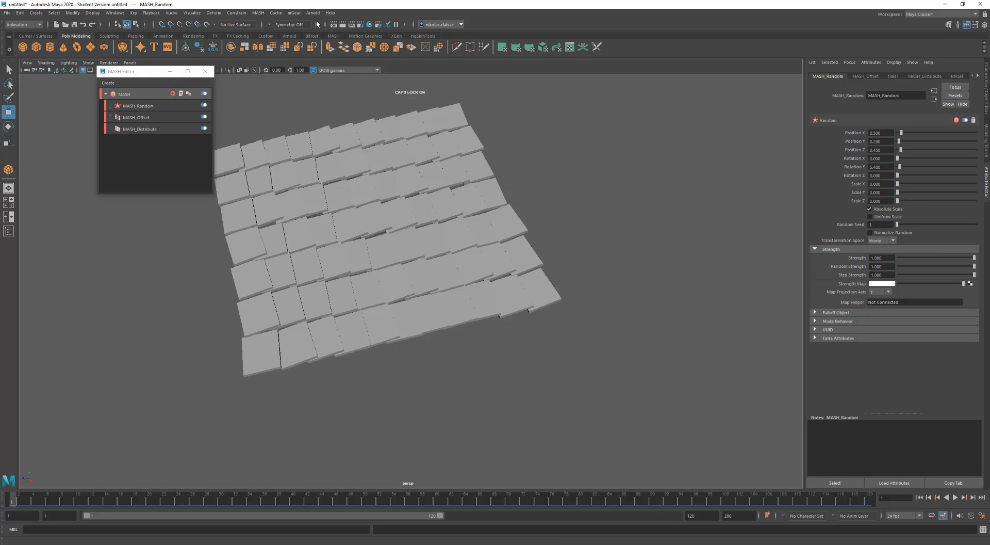
Step: Display the wireframe over the shaded tiles and select the MASH tile mesh to inspect the layout
drag(135, 72, 122, 100)
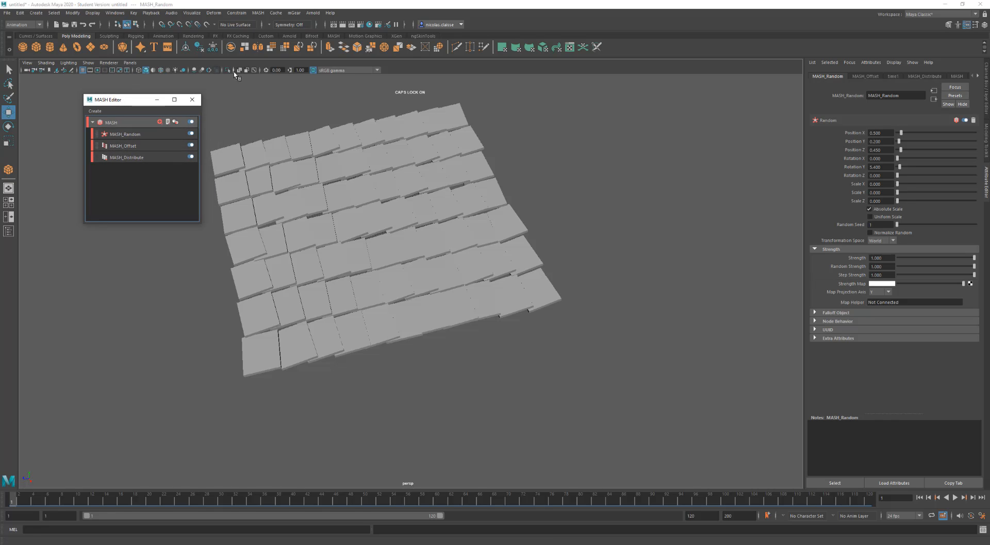
click(160, 70)
mouse_move(416, 258)
alt+mouse_down()
mouse_move(462, 283)
mouse_move(397, 252)
mouse_move(403, 226)
mouse_move(398, 260)
alt+mouse_up()
alt+right_drag(399, 259, 475, 276)
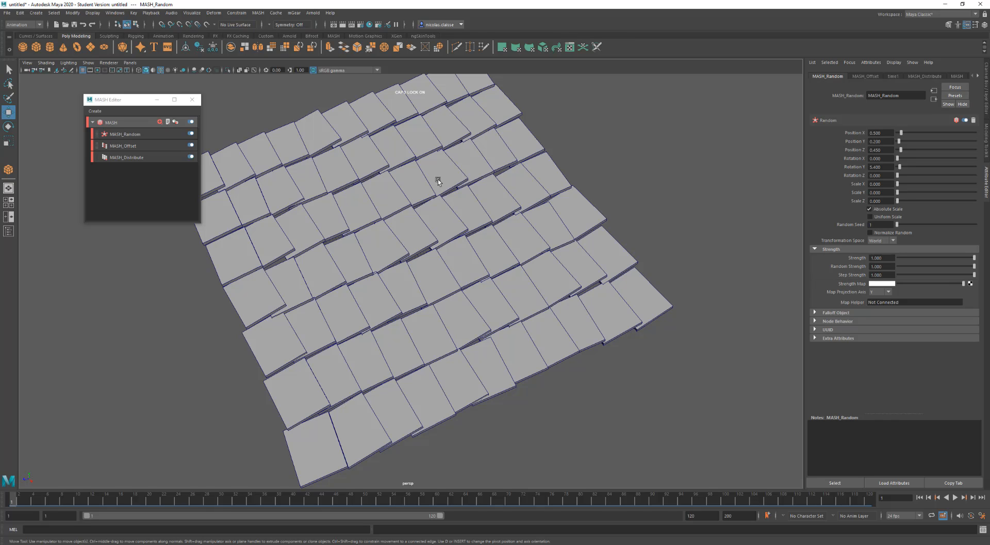
click(385, 231)
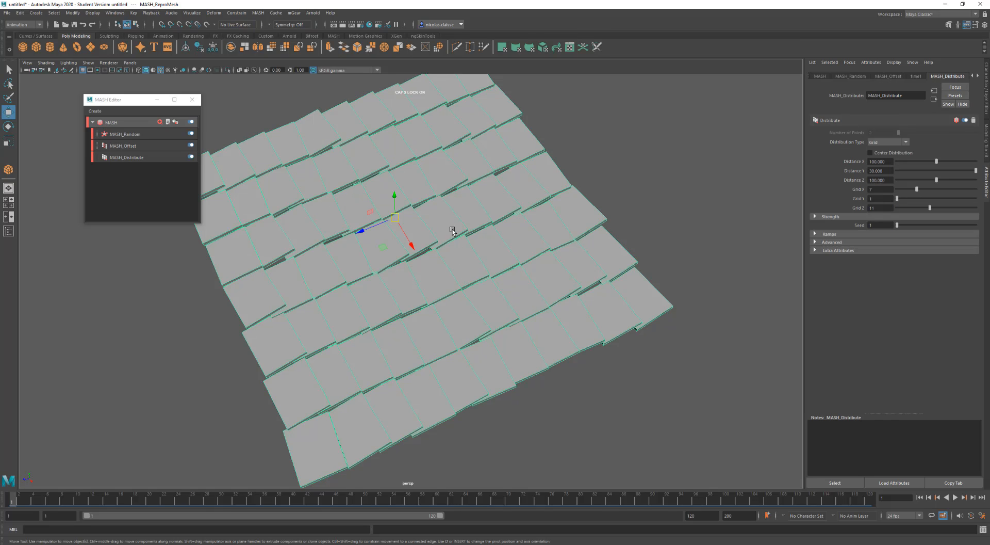
scroll(398, 263, down, 3)
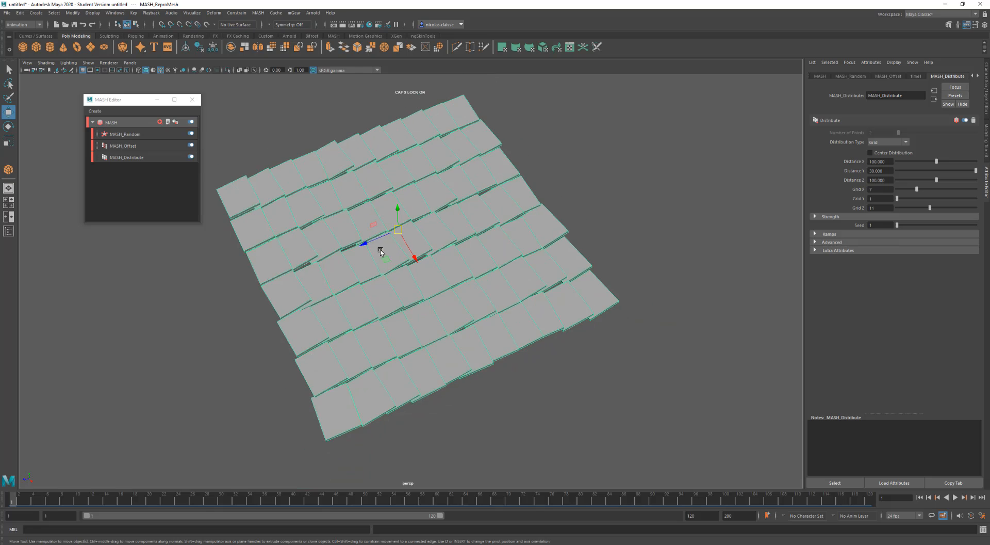
mouse_move(354, 290)
alt+mouse_down()
mouse_move(342, 277)
mouse_move(336, 290)
alt+mouse_up()
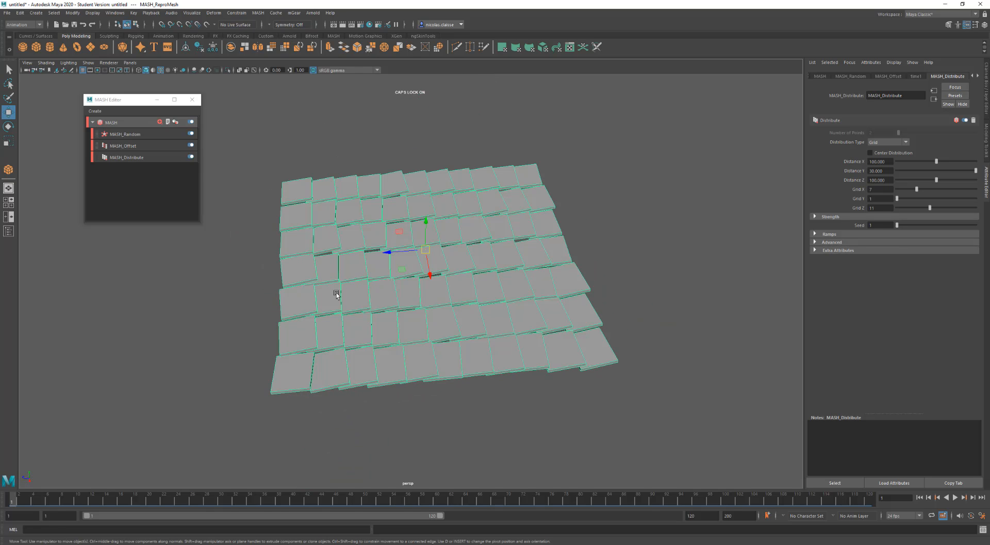